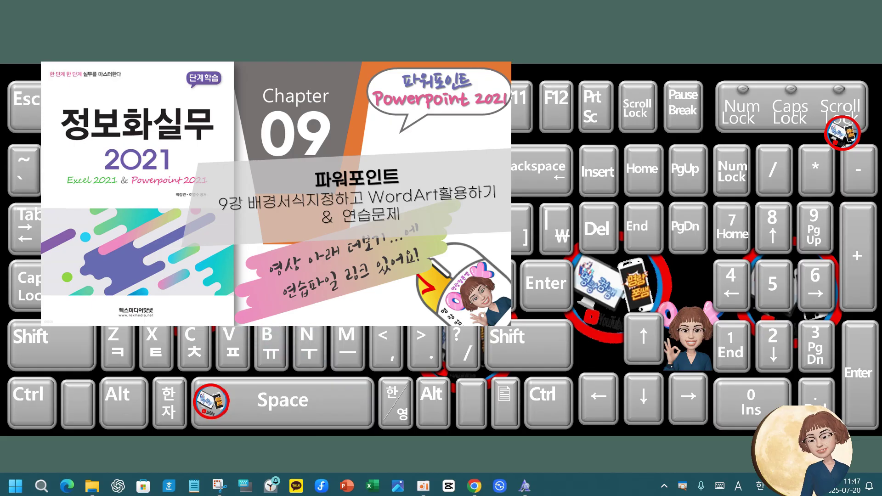
Switch to PowerPoint with a blank presentation.
{"action": "left_click", "coordinate": [346, 487]}
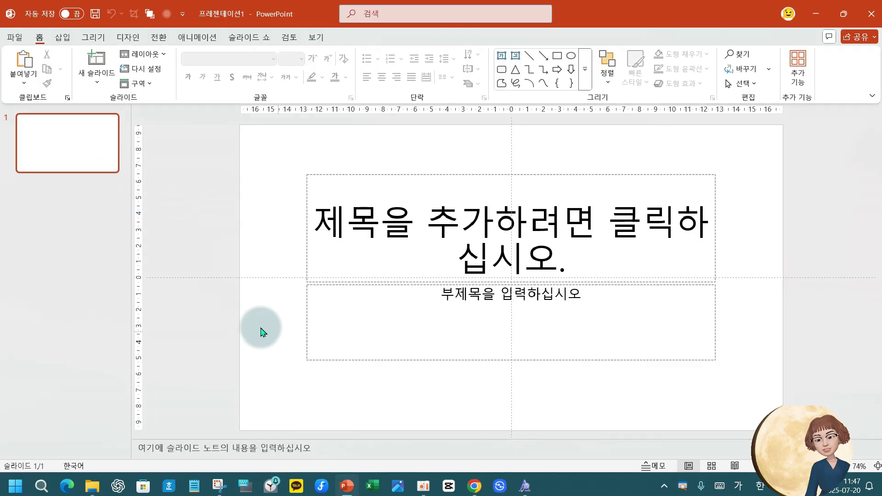
{"action": "left_click", "coordinate": [12, 38]}
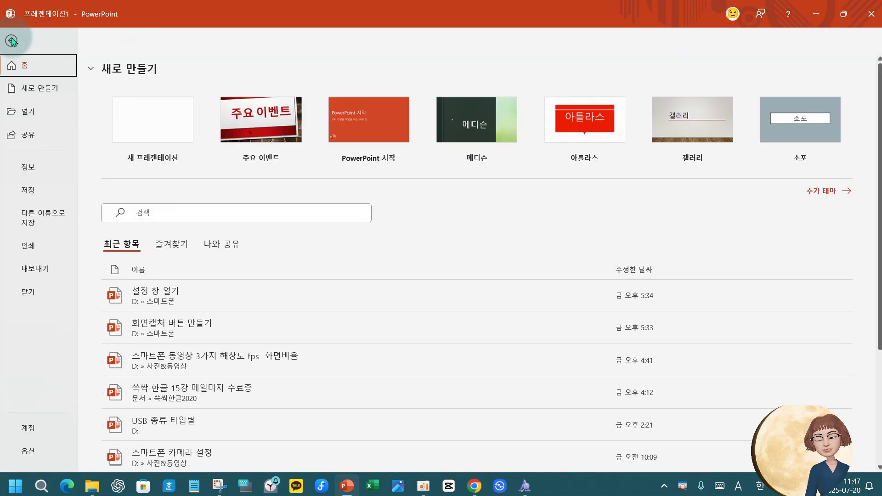
{"action": "left_click", "coordinate": [12, 41]}
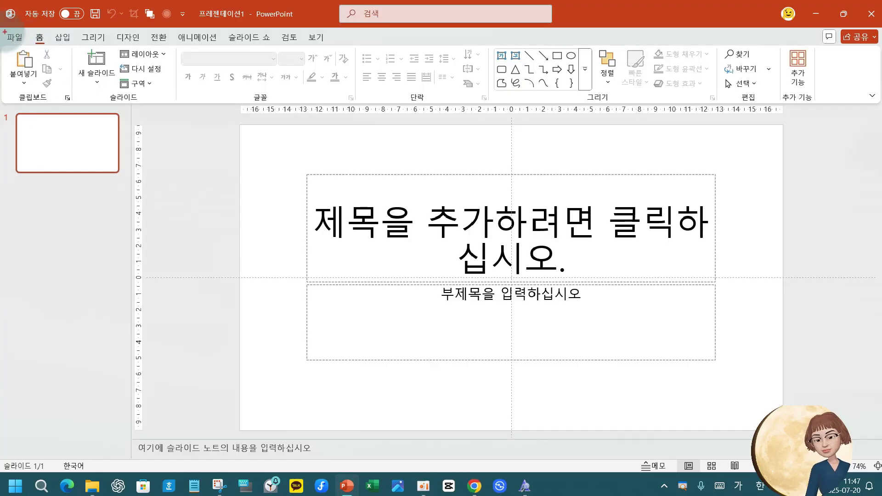
{"action": "left_click_drag", "start_coordinate": [0, 24], "coordinate": [27, 57]}
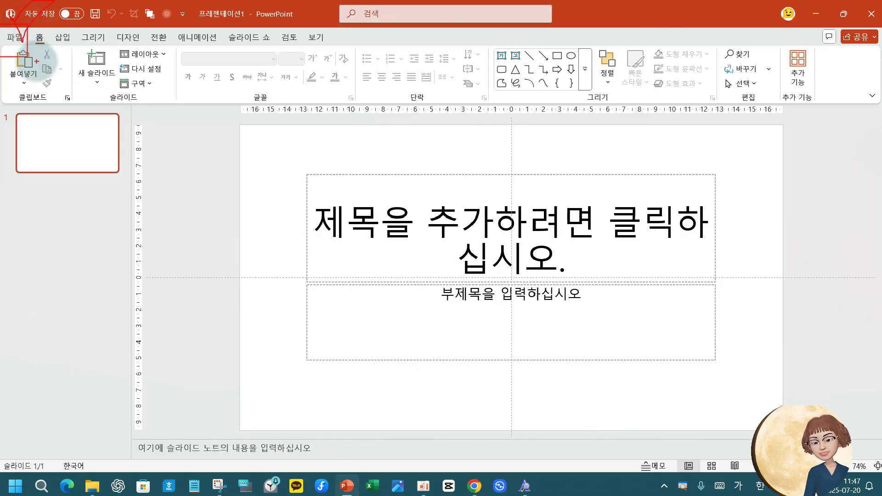
View the additional themes offered for new presentations, then return to the file start page.
{"action": "left_click", "coordinate": [13, 37]}
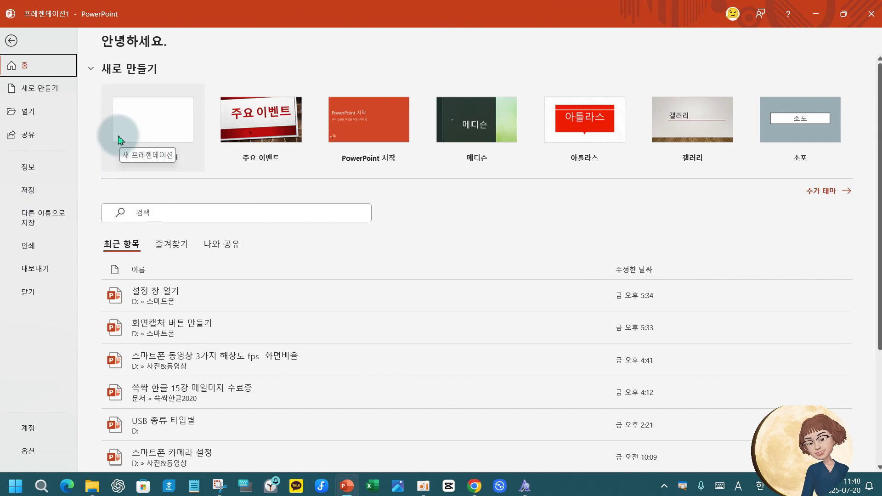
{"action": "left_click", "coordinate": [833, 192]}
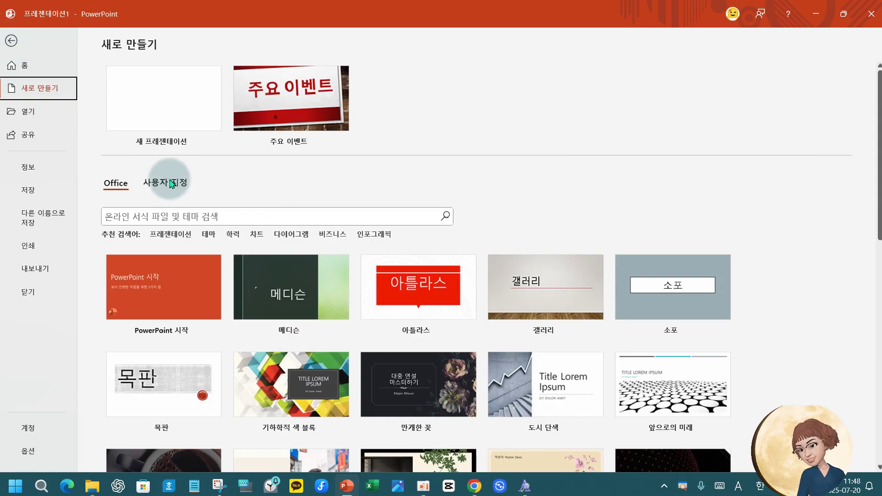
{"action": "left_click", "coordinate": [12, 42]}
{"action": "left_click", "coordinate": [11, 42]}
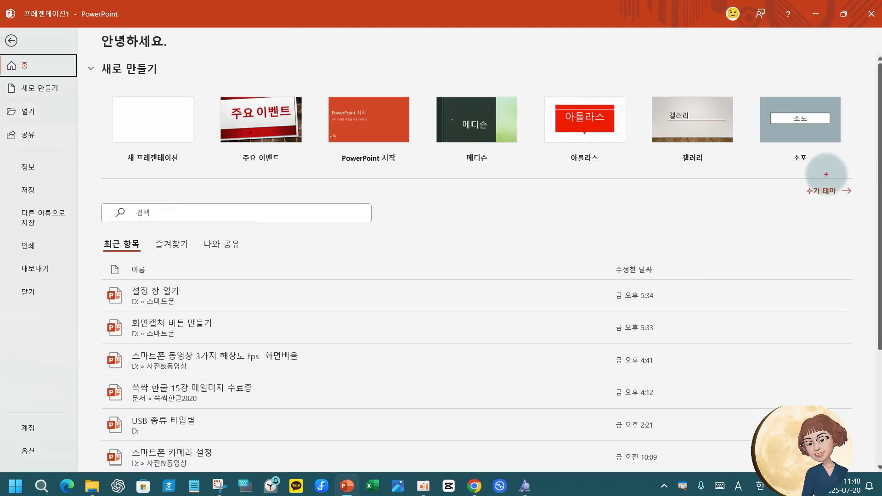
{"action": "left_click_drag", "start_coordinate": [785, 165], "coordinate": [872, 213]}
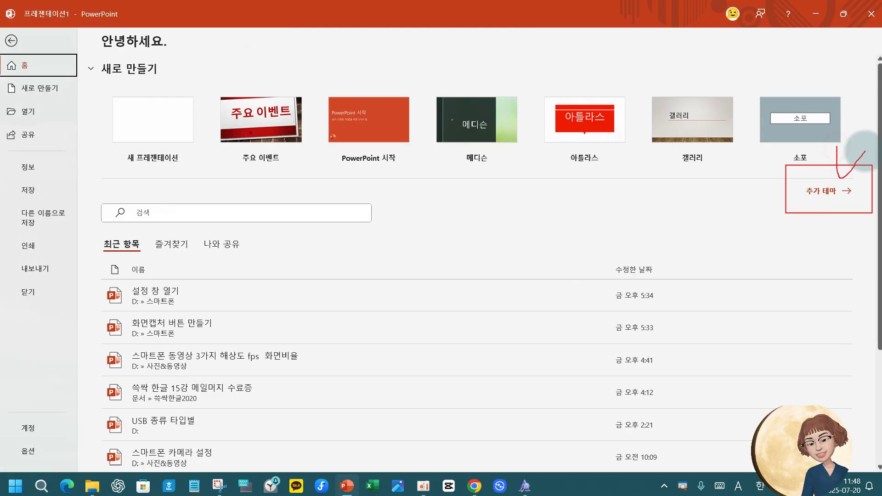
Create a new presentation from the 목판 theme among the additional themes, in its default colour variant.
{"action": "left_click", "coordinate": [825, 191]}
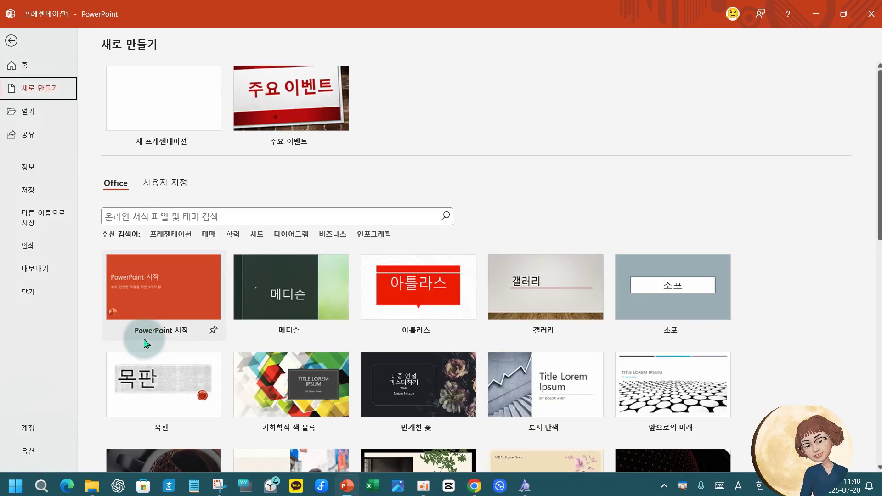
{"action": "scroll", "coordinate": [149, 338], "scroll_direction": "down", "scroll_amount": 1}
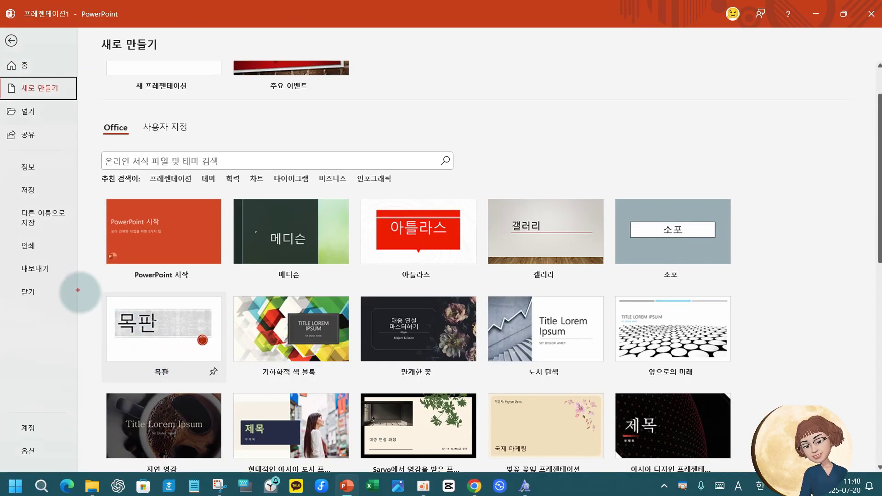
{"action": "left_click_drag", "start_coordinate": [72, 285], "coordinate": [246, 380]}
{"action": "left_click_drag", "start_coordinate": [157, 274], "coordinate": [226, 255]}
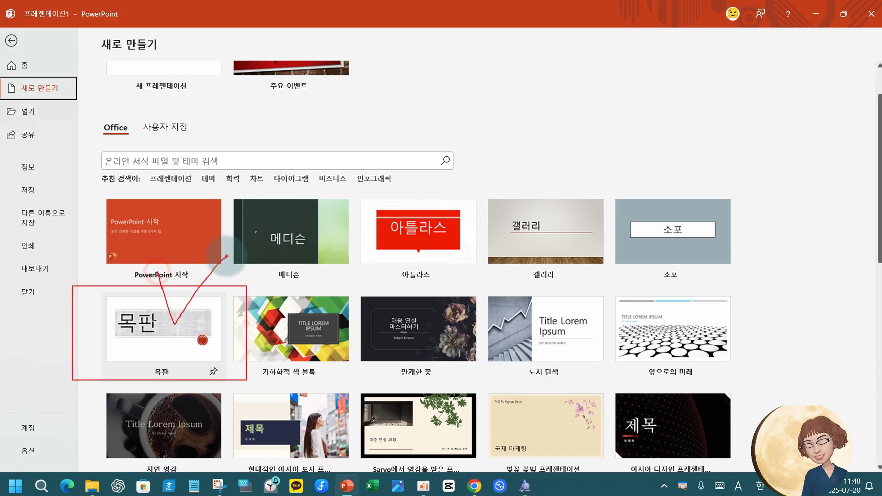
{"action": "key", "text": "Escape"}
{"action": "left_click", "coordinate": [154, 319]}
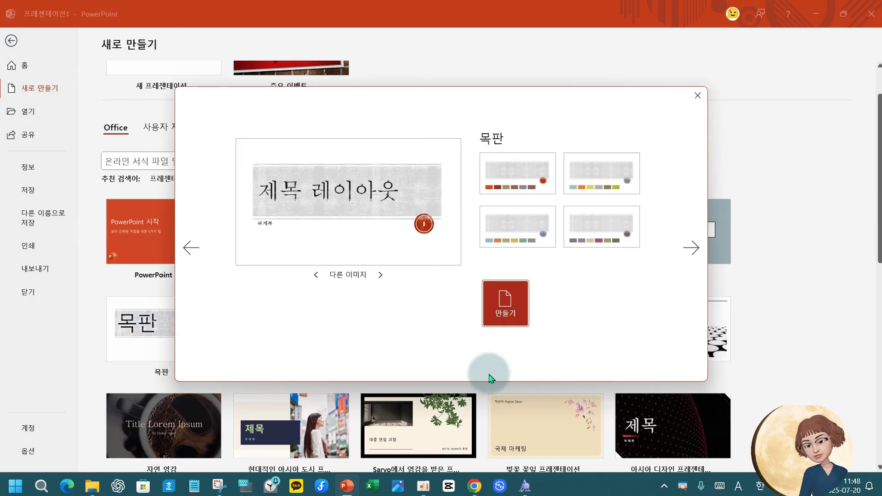
{"action": "left_click", "coordinate": [503, 310]}
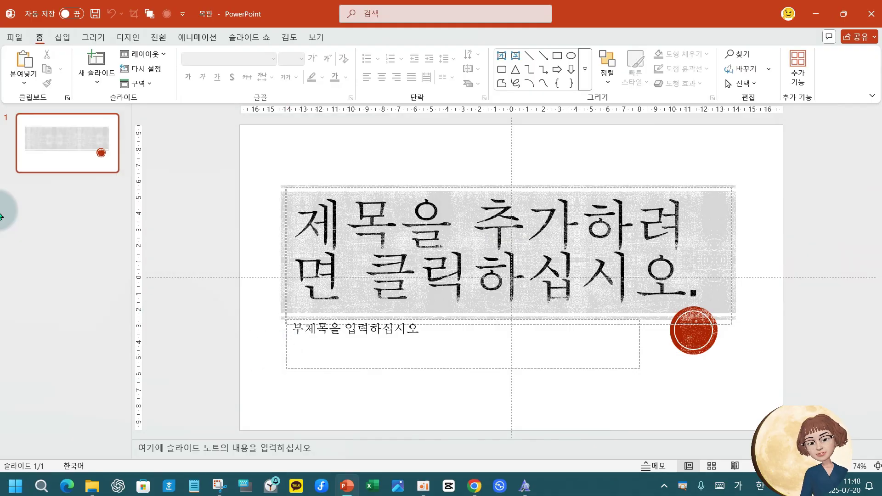
Enter "지하철을 이용하여 갈 수 있는 산행지" as the title of the first slide.
{"action": "left_click", "coordinate": [393, 254]}
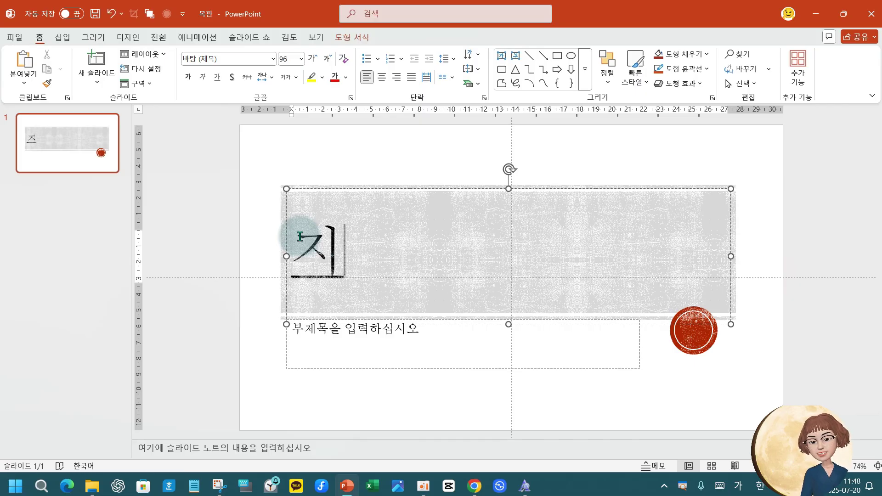
{"action": "type", "text": "하철을 이요"}
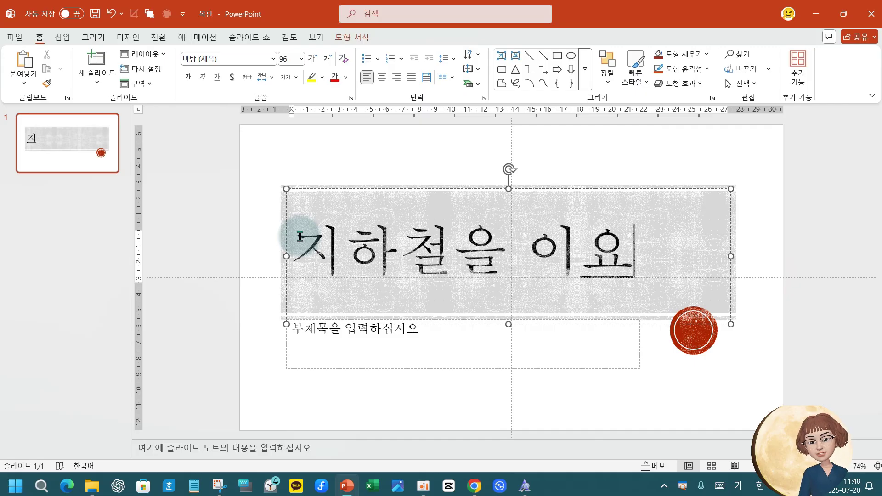
{"action": "type", "text": "ㅇ하여"}
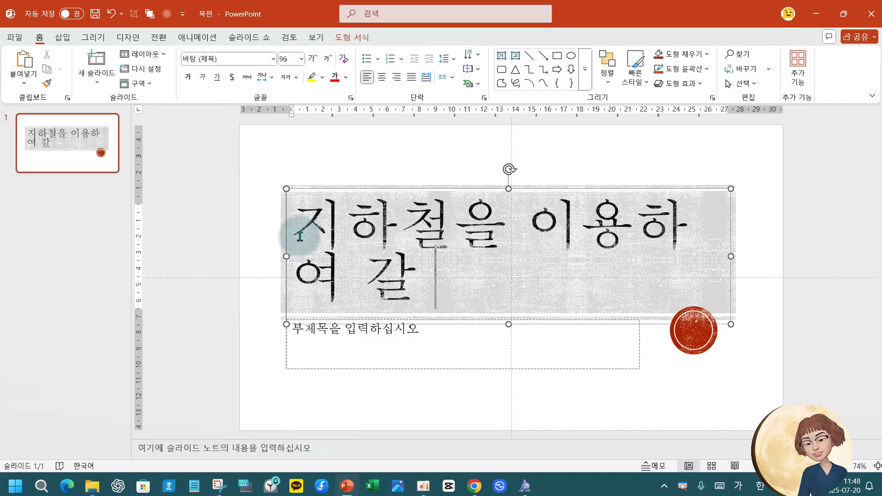
{"action": "type", "text": " 갈 수 이ㅅ"}
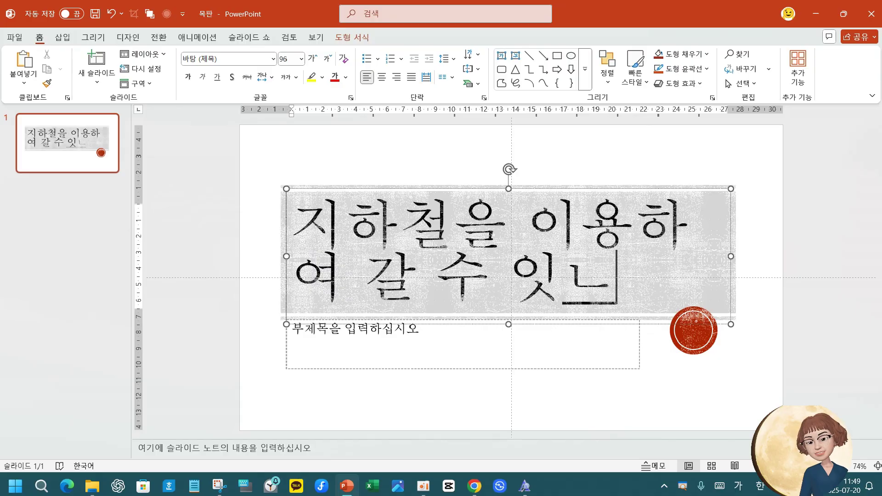
{"action": "type", "text": "ㅆㄴ"}
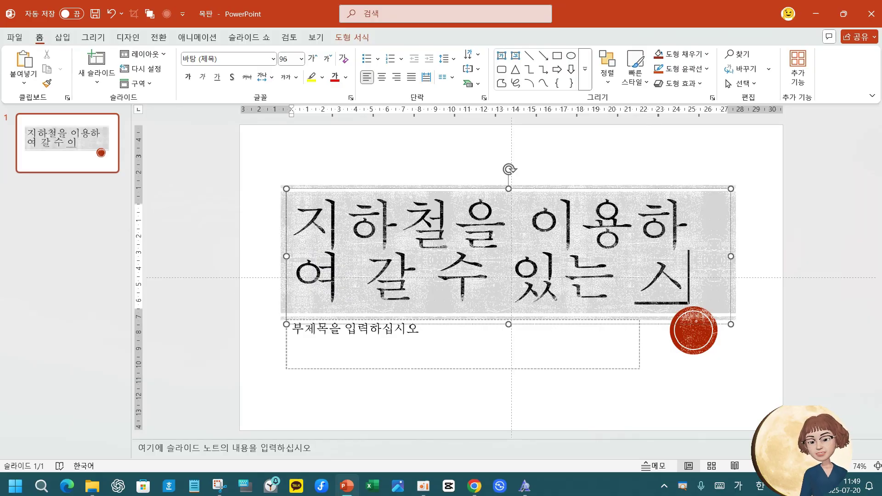
{"action": "type", "text": "ㅡㄴ 산ㅎㅐㅇ지"}
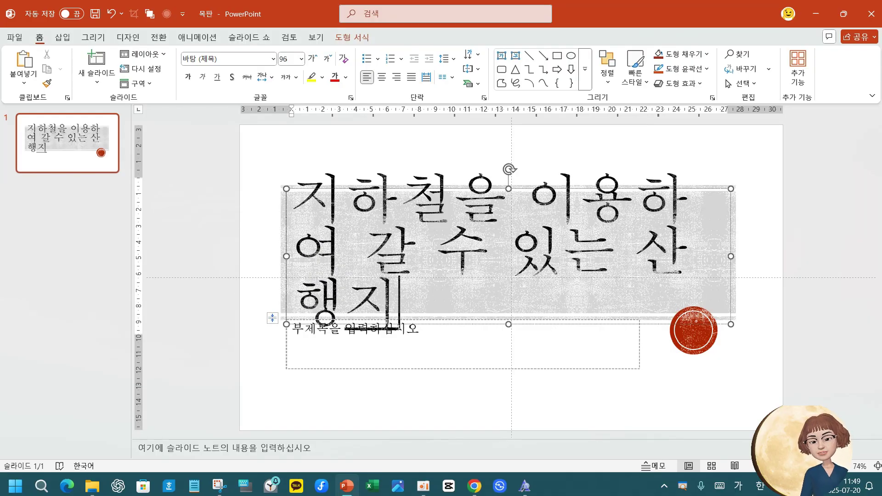
{"action": "left_click", "coordinate": [64, 147]}
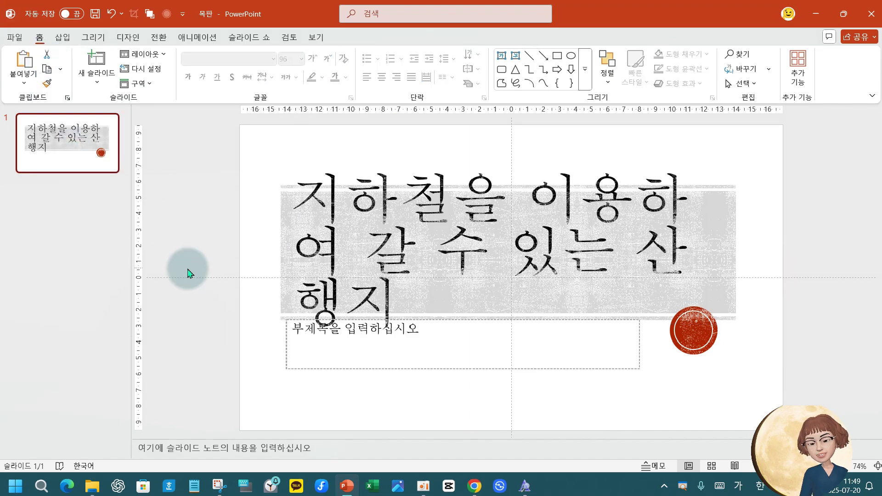
Switch to File Explorer and open Ch09 from the 정보화실무2021-파워포인트 예제파일 folder inside the 정보화실무2021 documents folder.
{"action": "mouse_move", "coordinate": [93, 488]}
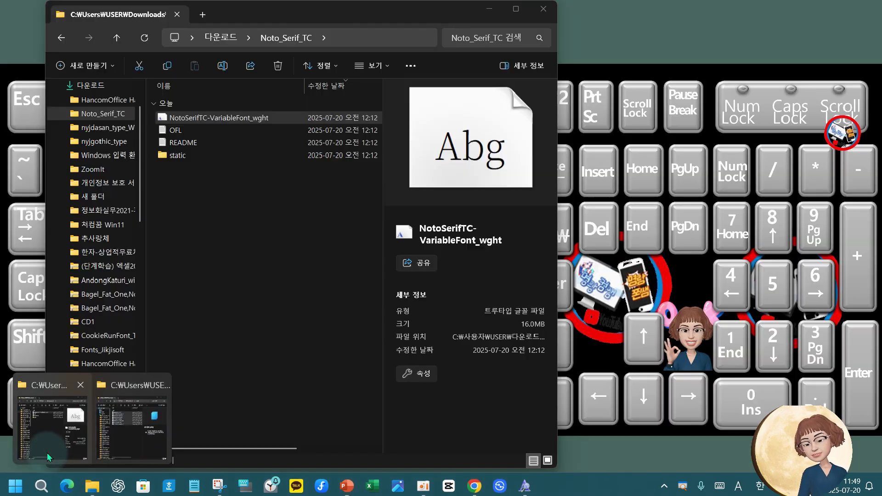
{"action": "left_click", "coordinate": [52, 427]}
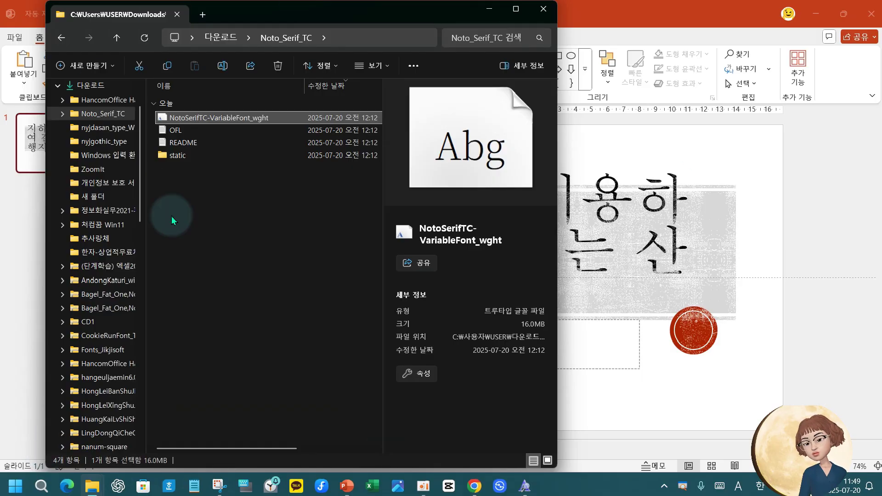
{"action": "left_click", "coordinate": [90, 85]}
{"action": "scroll", "coordinate": [94, 294], "scroll_direction": "down", "scroll_amount": 6}
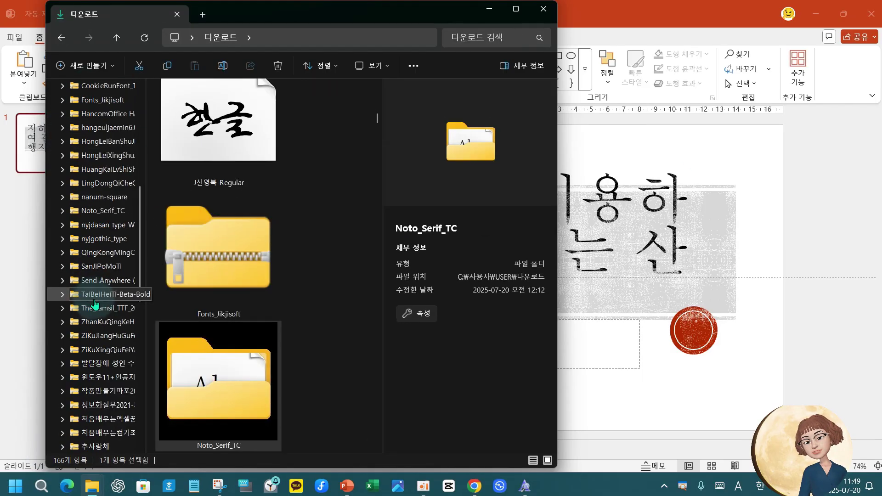
{"action": "scroll", "coordinate": [94, 298], "scroll_direction": "down", "scroll_amount": 10}
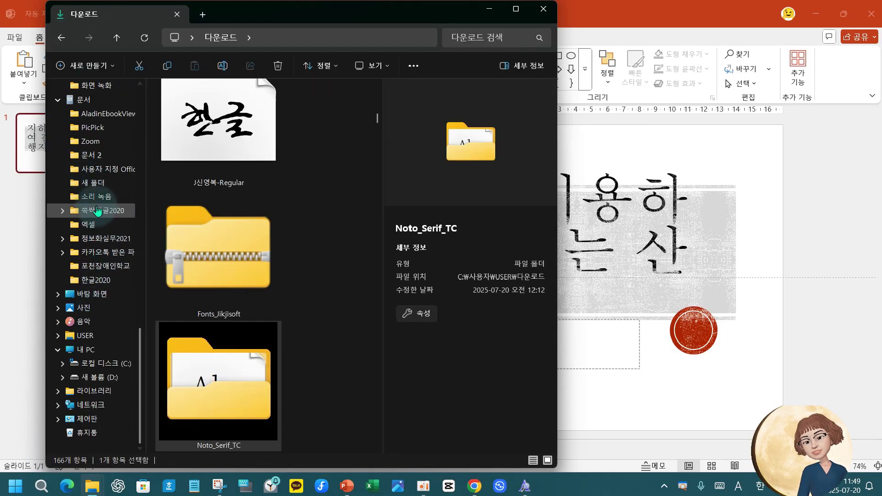
{"action": "left_click", "coordinate": [85, 239]}
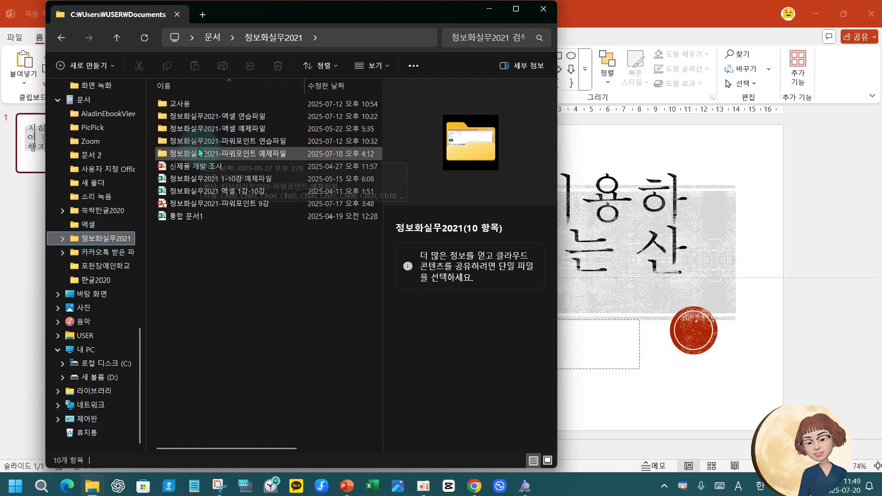
{"action": "double_click", "coordinate": [166, 150]}
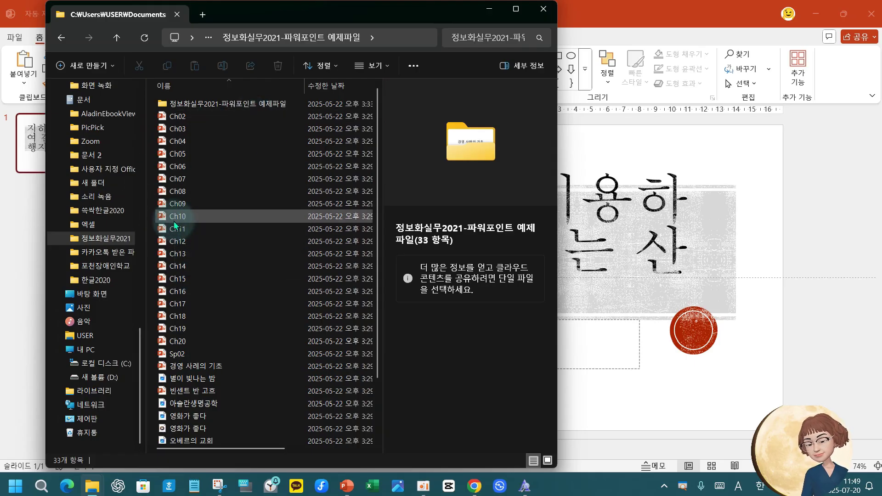
{"action": "double_click", "coordinate": [175, 203]}
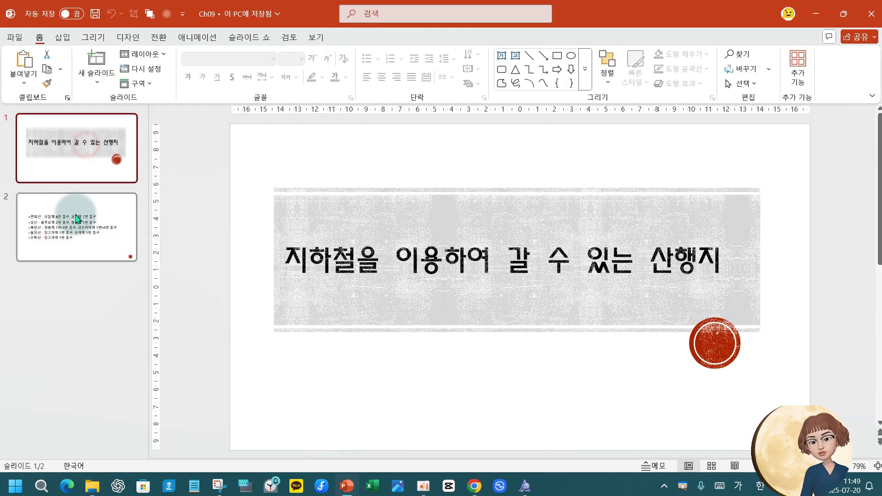
Examine the title text on slide 1 and the bulleted list of mountains and station exits on slide 2.
{"action": "left_click", "coordinate": [77, 219]}
{"action": "left_click", "coordinate": [89, 158]}
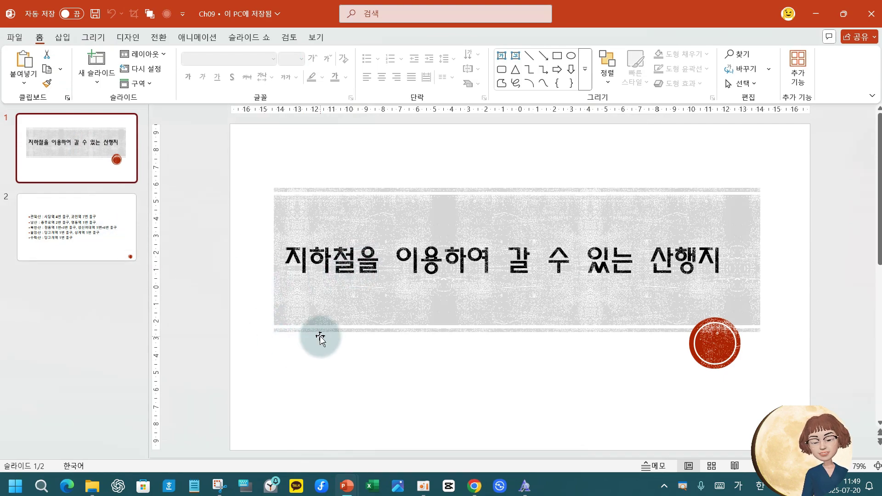
{"action": "left_click", "coordinate": [361, 259]}
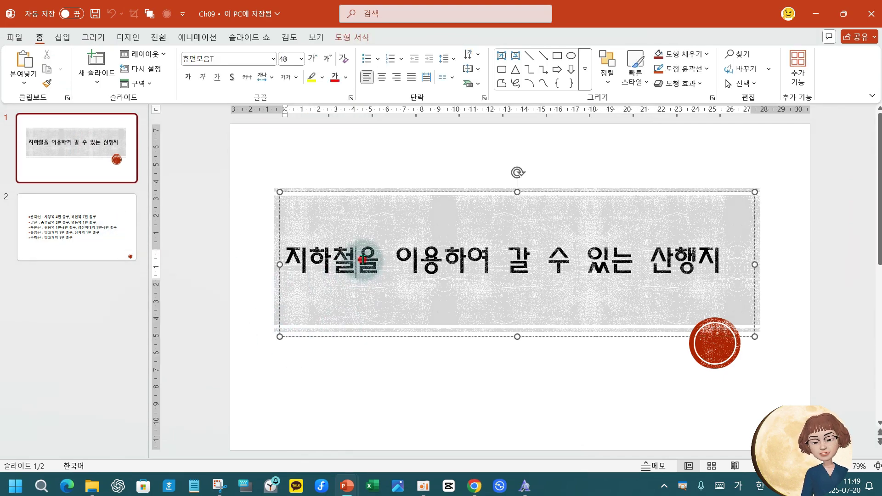
{"action": "left_click", "coordinate": [417, 339]}
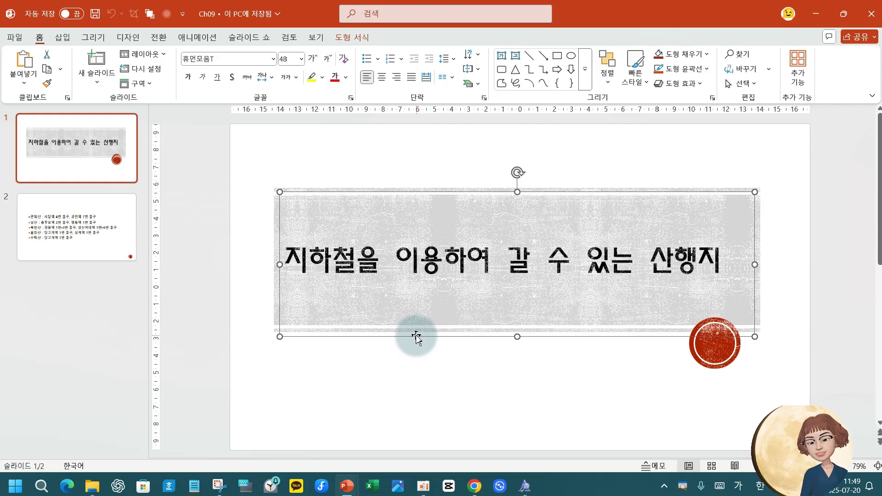
{"action": "left_click", "coordinate": [334, 383]}
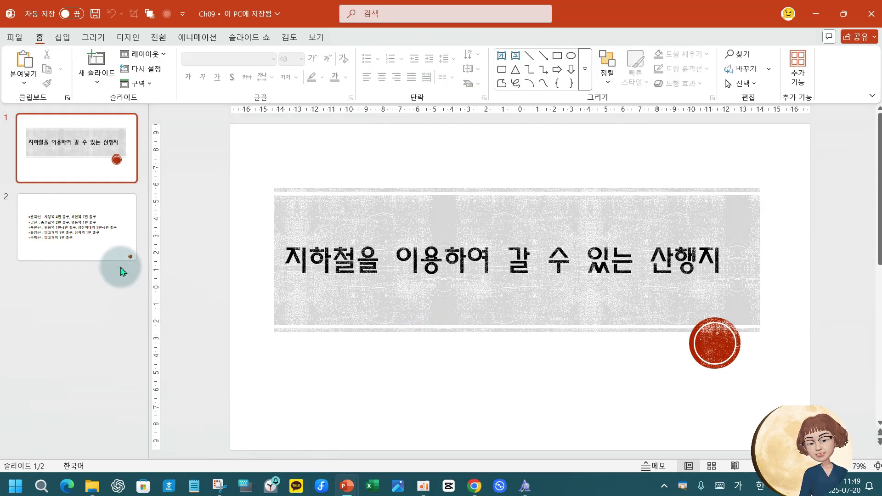
{"action": "left_click", "coordinate": [102, 253]}
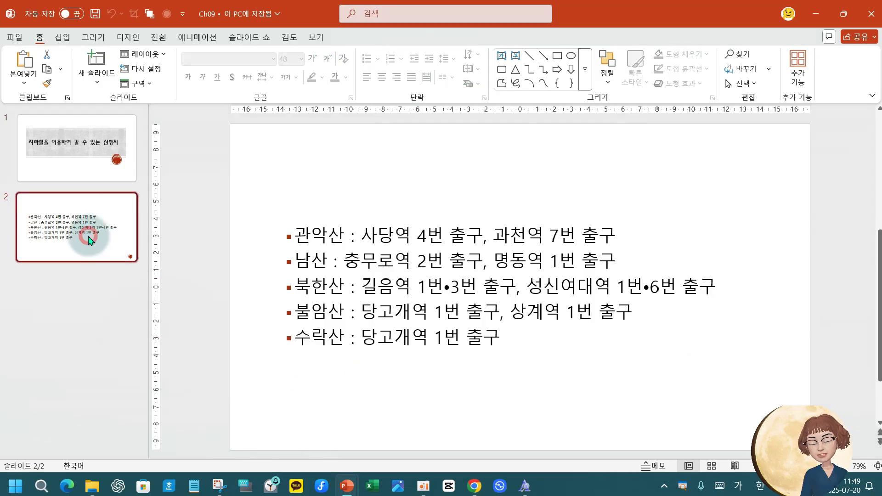
{"action": "left_click", "coordinate": [393, 345]}
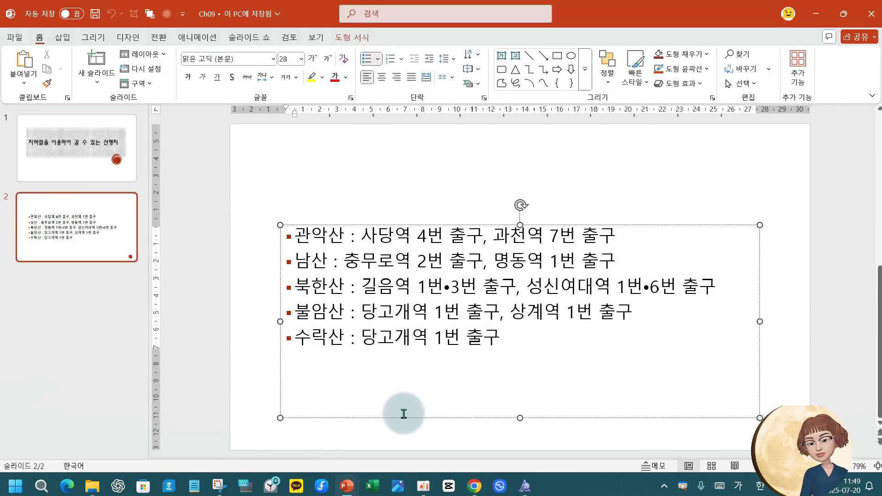
{"action": "left_click", "coordinate": [89, 147]}
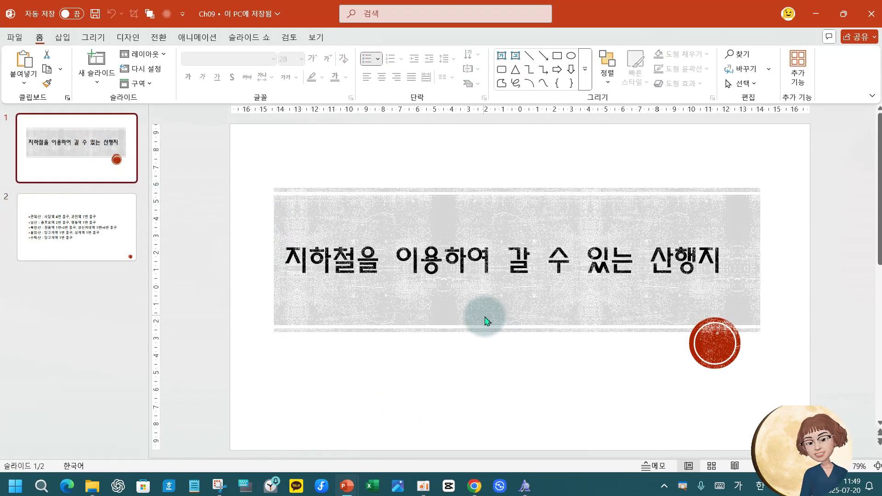
{"action": "left_click", "coordinate": [481, 242]}
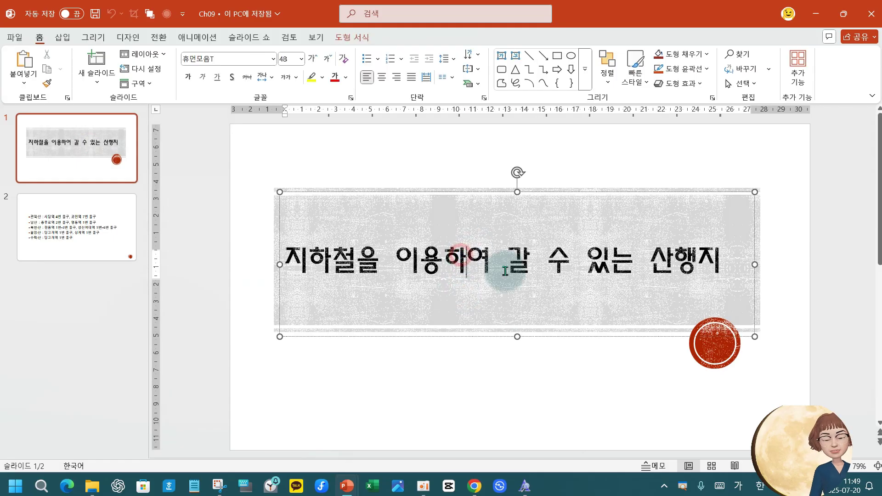
Switch to the 목판 presentation and place the text cursor at the end of the first slide's title.
{"action": "left_click", "coordinate": [578, 343]}
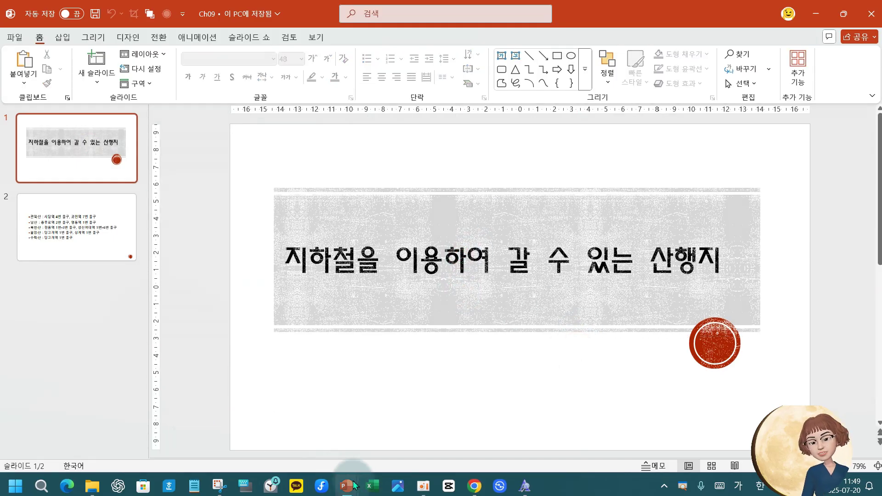
{"action": "mouse_move", "coordinate": [353, 484]}
{"action": "left_click", "coordinate": [302, 430]}
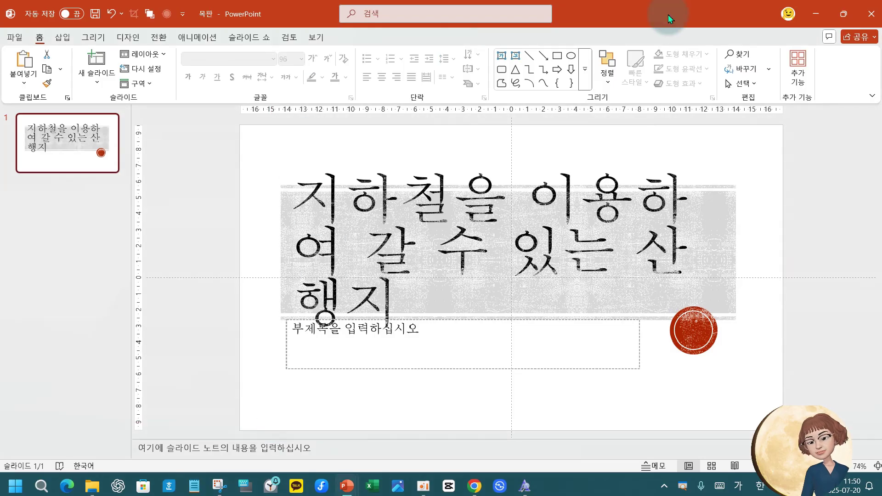
{"action": "left_click", "coordinate": [453, 197]}
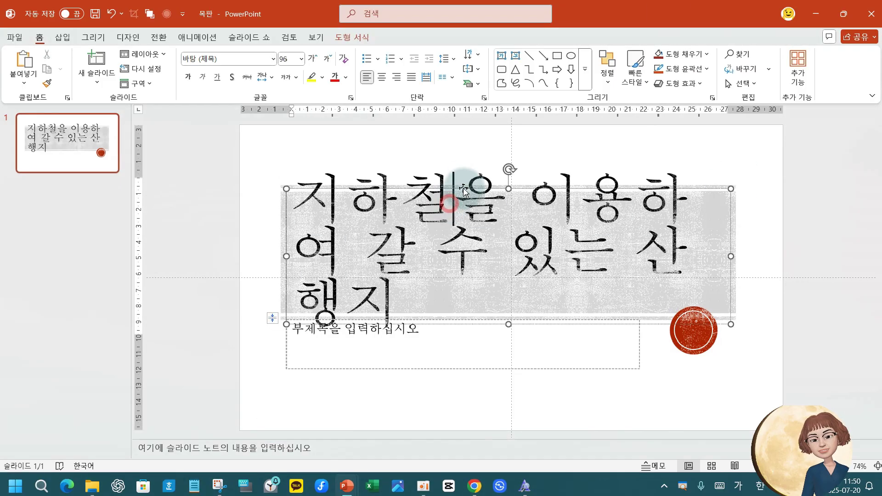
{"action": "left_click", "coordinate": [518, 189]}
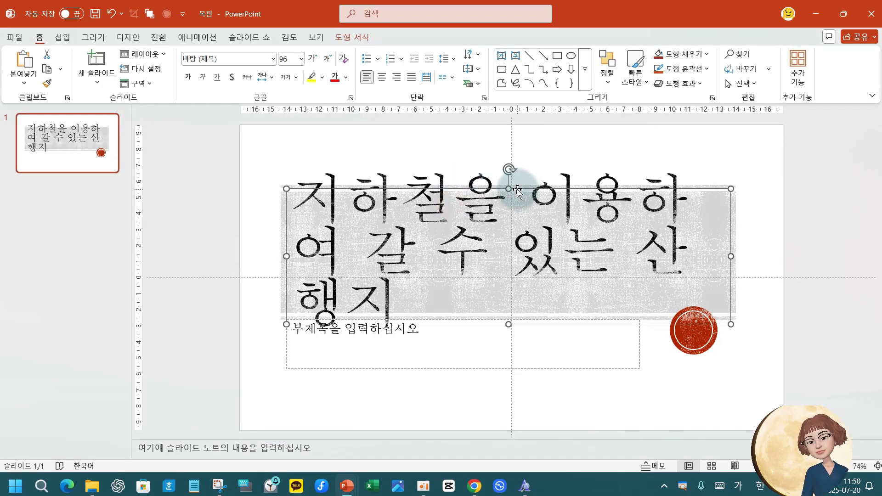
{"action": "left_click", "coordinate": [461, 277]}
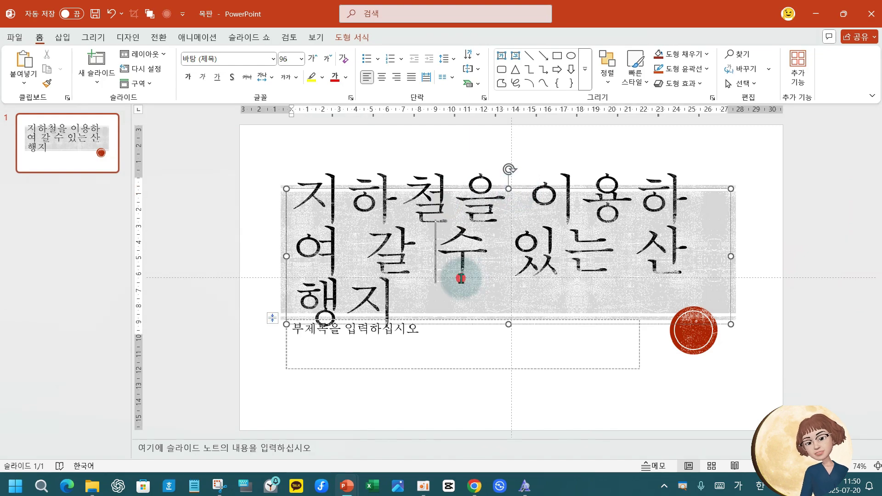
{"action": "left_click", "coordinate": [402, 306]}
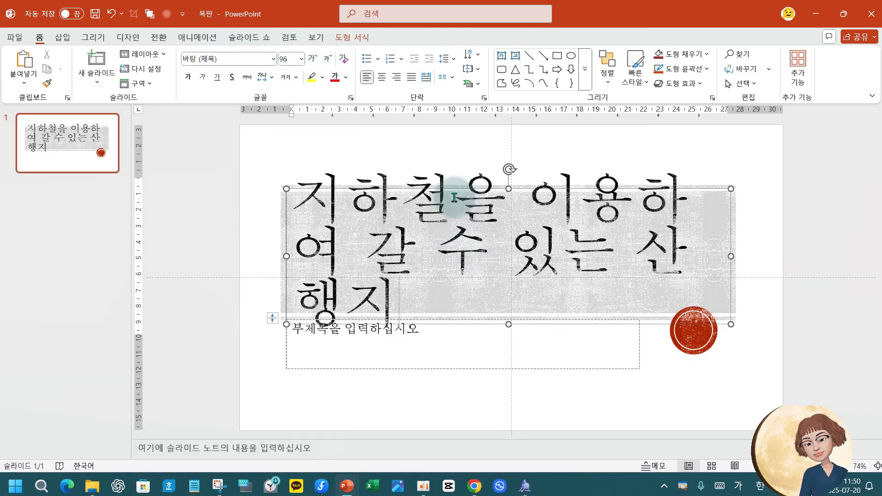
{"action": "left_click", "coordinate": [880, 486]}
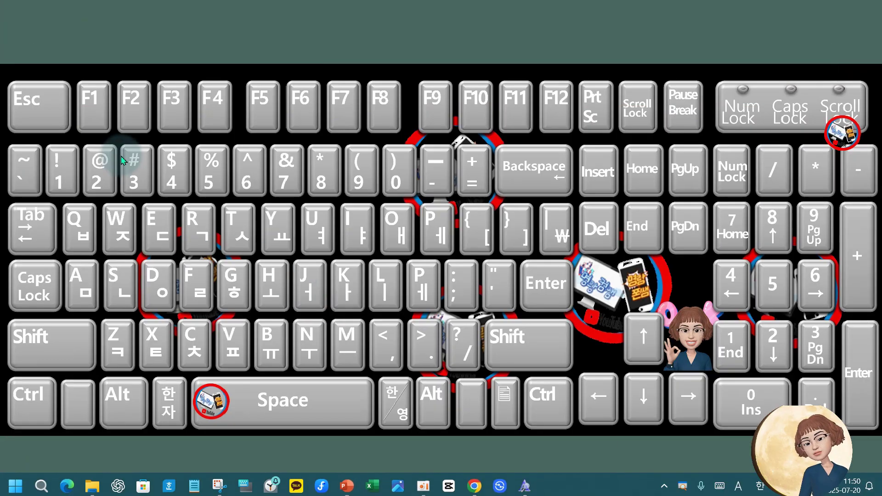
{"action": "key", "text": "ctrl+1"}
{"action": "left_click", "coordinate": [35, 97]}
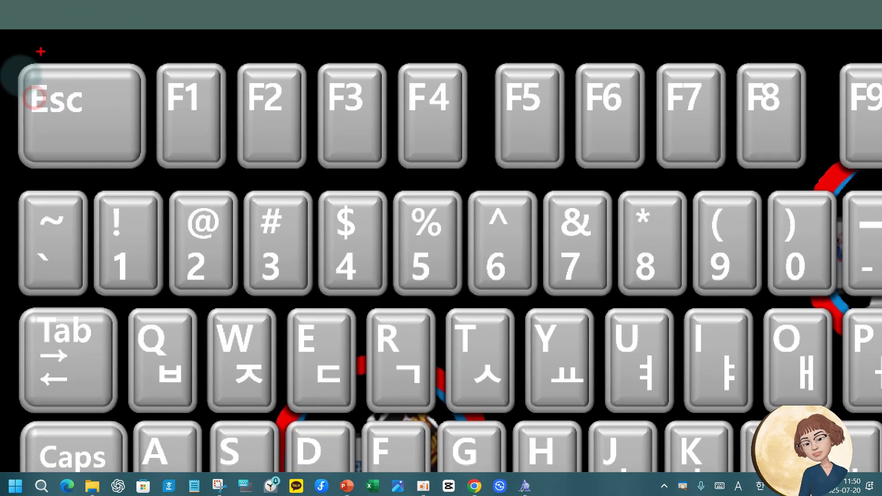
{"action": "left_click_drag", "start_coordinate": [19, 49], "coordinate": [115, 217]}
{"action": "key", "text": "Escape"}
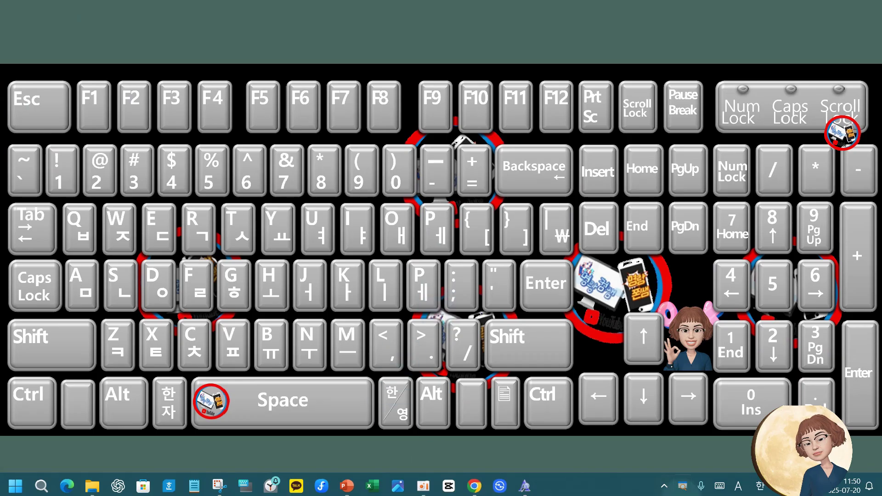
{"action": "mouse_move", "coordinate": [346, 485]}
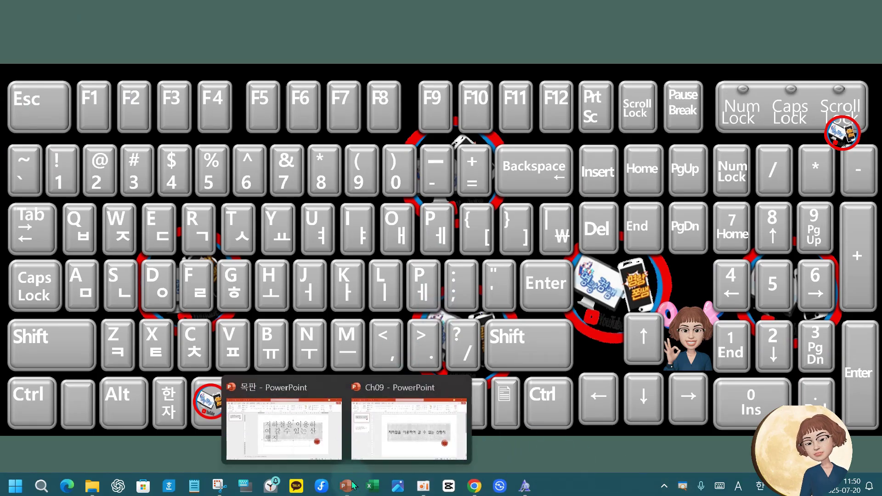
{"action": "left_click", "coordinate": [323, 381]}
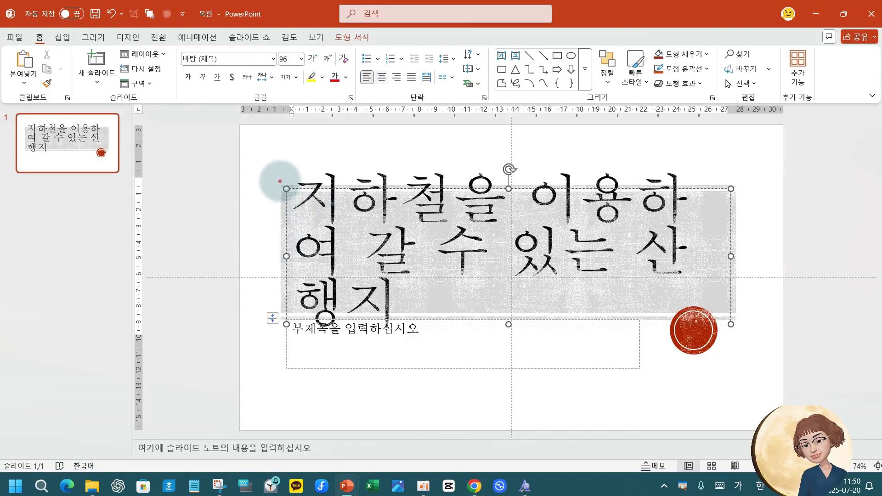
Select the entire title text box on the first slide instead of editing its text.
{"action": "mouse_move", "coordinate": [278, 180]}
{"action": "left_mouse_down"}
{"action": "mouse_move", "coordinate": [736, 198]}
{"action": "mouse_move", "coordinate": [734, 292]}
{"action": "mouse_move", "coordinate": [742, 318]}
{"action": "left_mouse_up"}
{"action": "left_click_drag", "start_coordinate": [283, 316], "coordinate": [744, 332]}
{"action": "left_click_drag", "start_coordinate": [269, 179], "coordinate": [296, 347]}
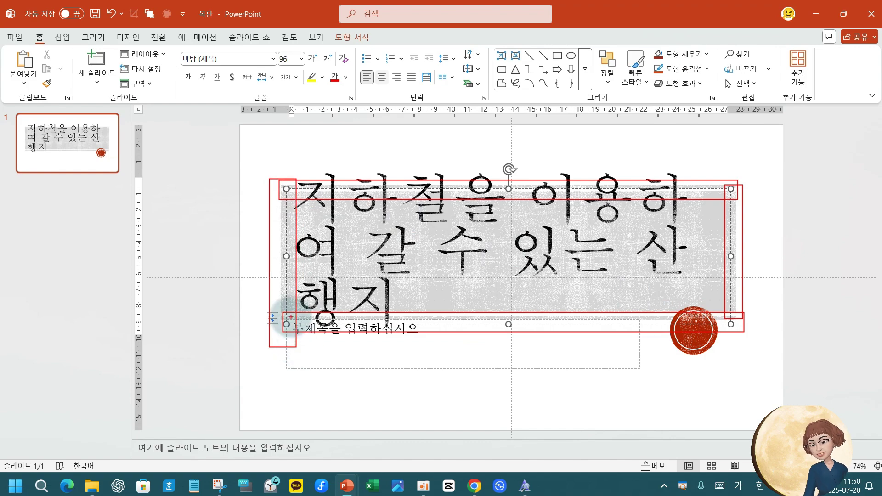
{"action": "key", "text": "Escape"}
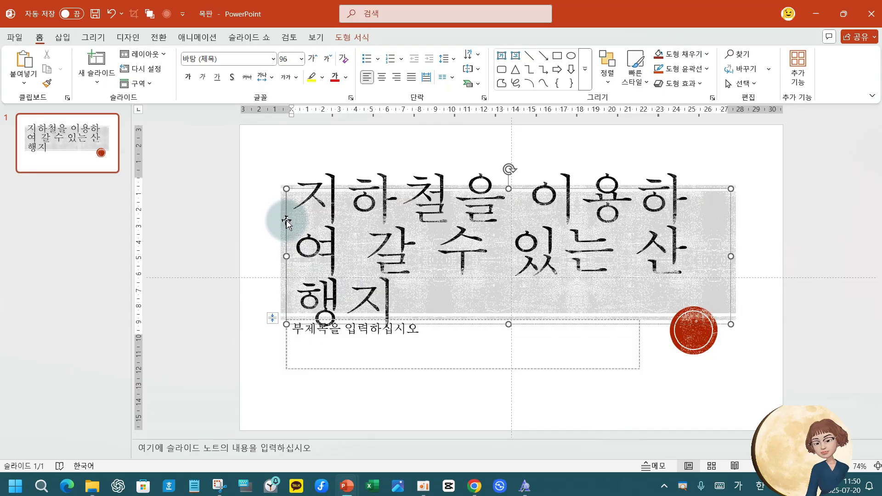
{"action": "key", "text": "ctrl"}
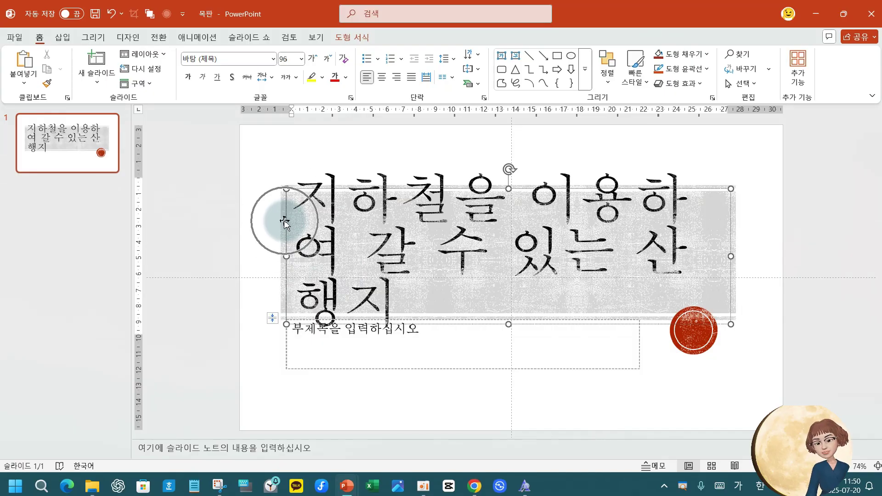
{"action": "key", "text": "Escape"}
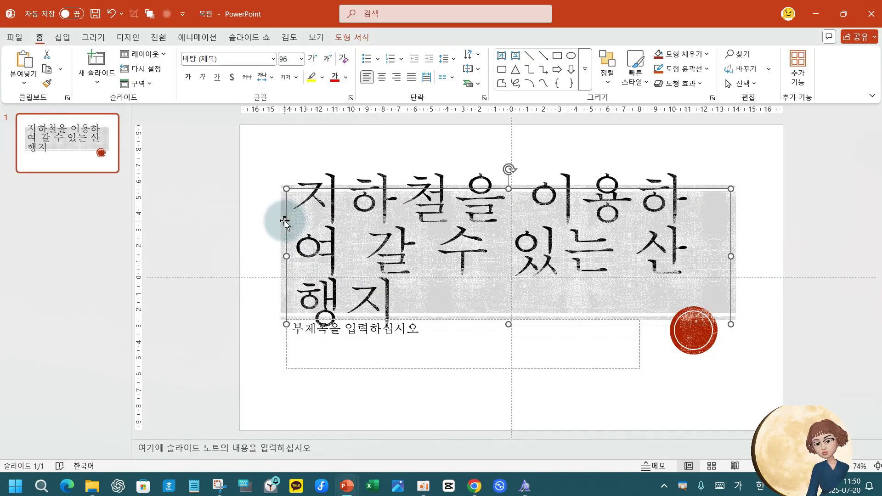
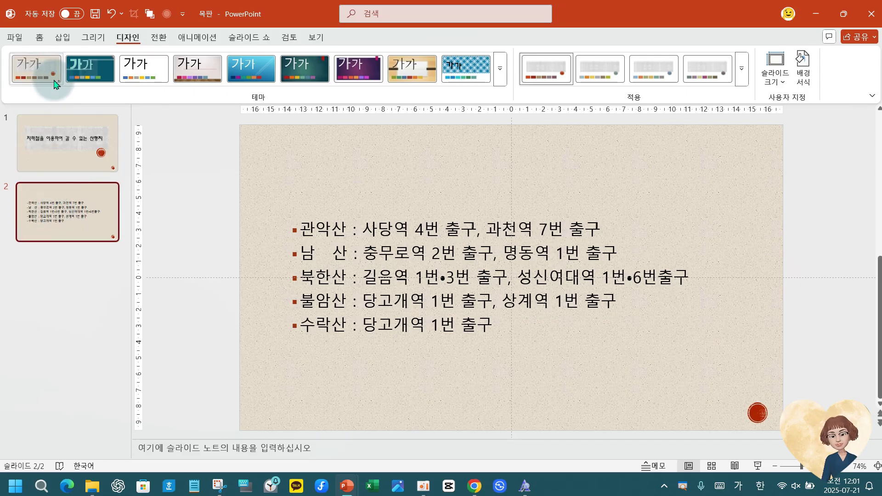
Insert WordArt reading "4호선" on slide 2, using the third style in the first row, with red outlined letters.
{"action": "left_click", "coordinate": [41, 38]}
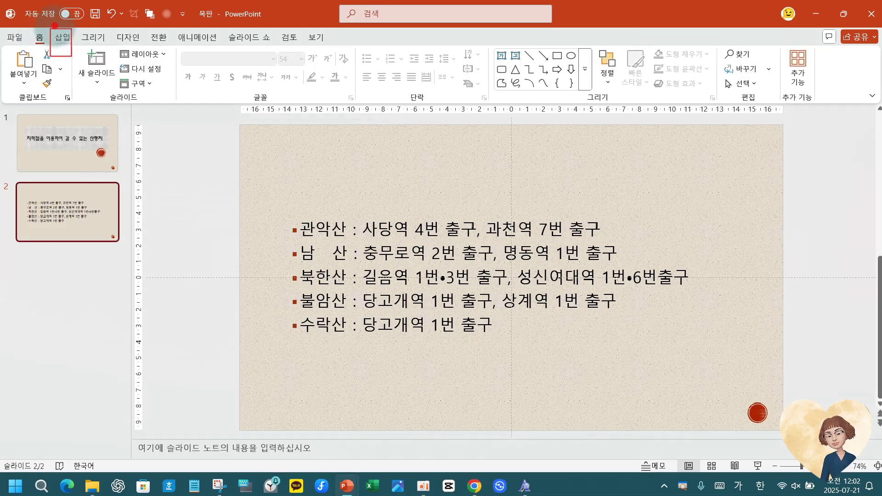
{"action": "left_click", "coordinate": [60, 39]}
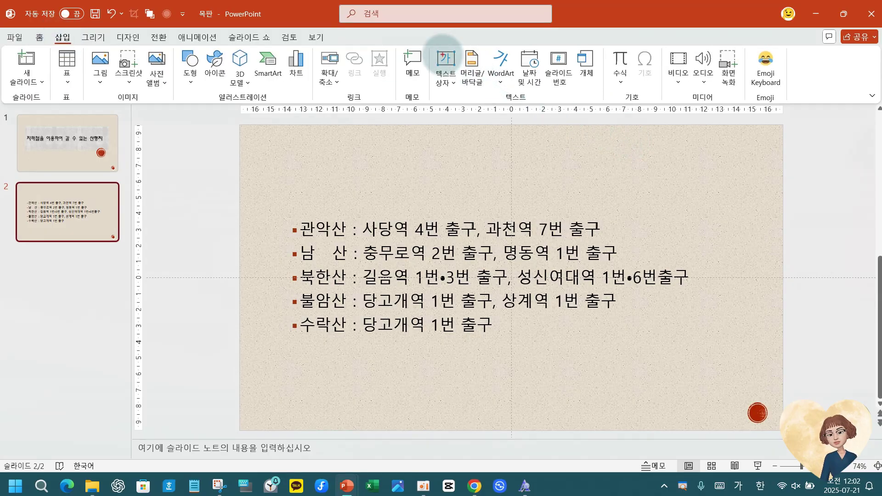
{"action": "left_click_drag", "start_coordinate": [427, 46], "coordinate": [611, 111]}
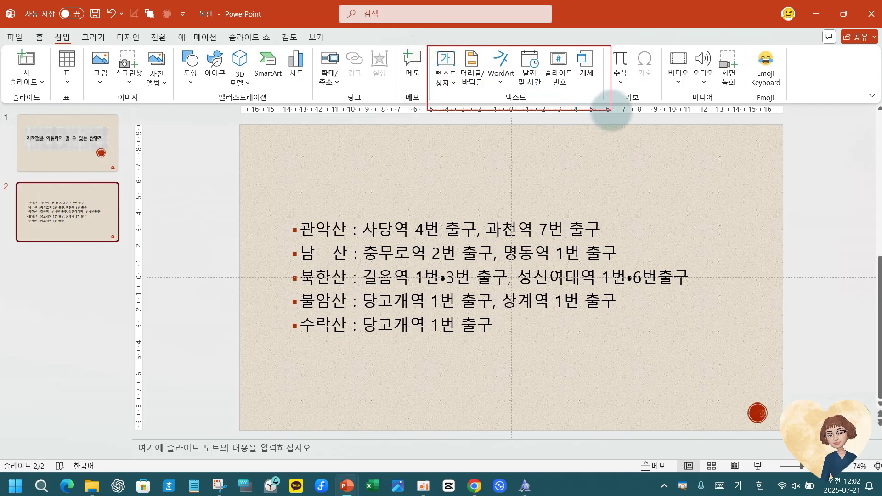
{"action": "left_click_drag", "start_coordinate": [500, 88], "coordinate": [546, 98]}
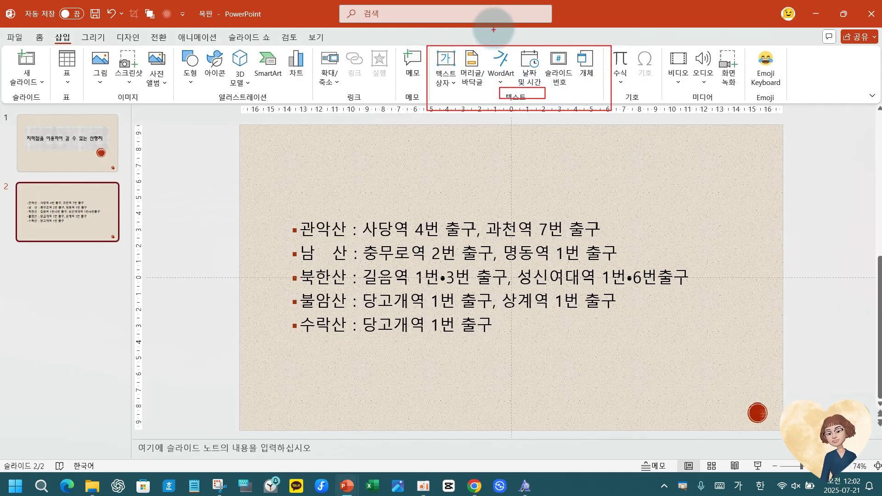
{"action": "mouse_move", "coordinate": [490, 42]}
{"action": "left_mouse_down"}
{"action": "mouse_move", "coordinate": [512, 98]}
{"action": "mouse_move", "coordinate": [504, 58]}
{"action": "mouse_move", "coordinate": [549, 23]}
{"action": "left_mouse_up"}
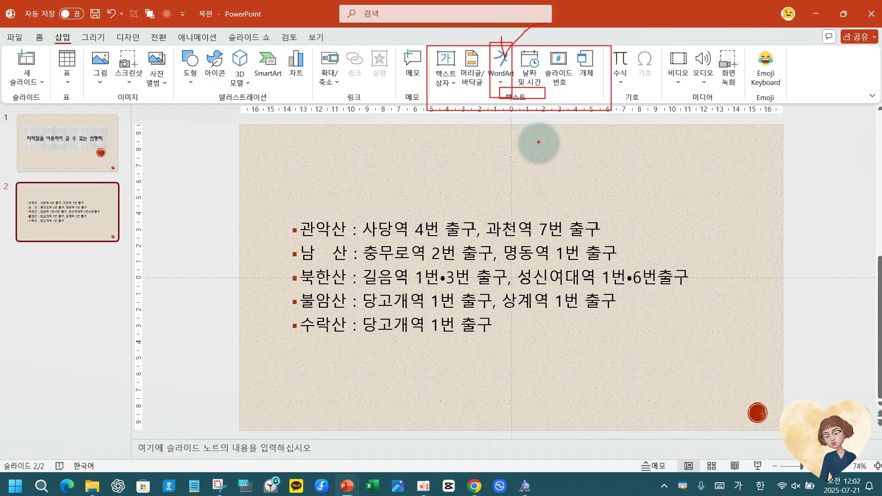
{"action": "key", "text": "Escape"}
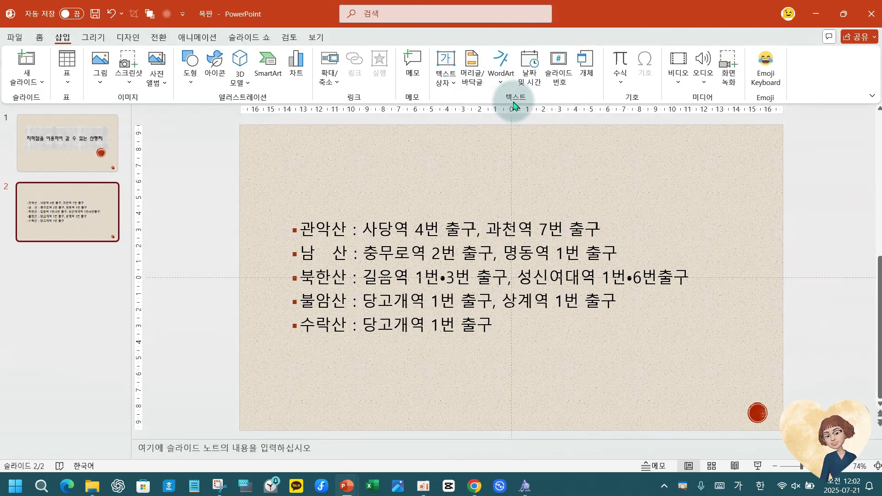
{"action": "left_click", "coordinate": [499, 57]}
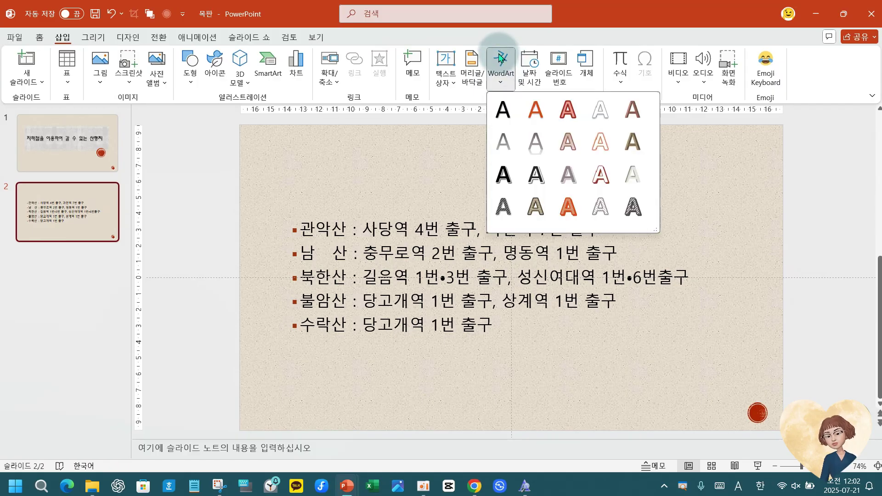
{"action": "left_click", "coordinate": [568, 110]}
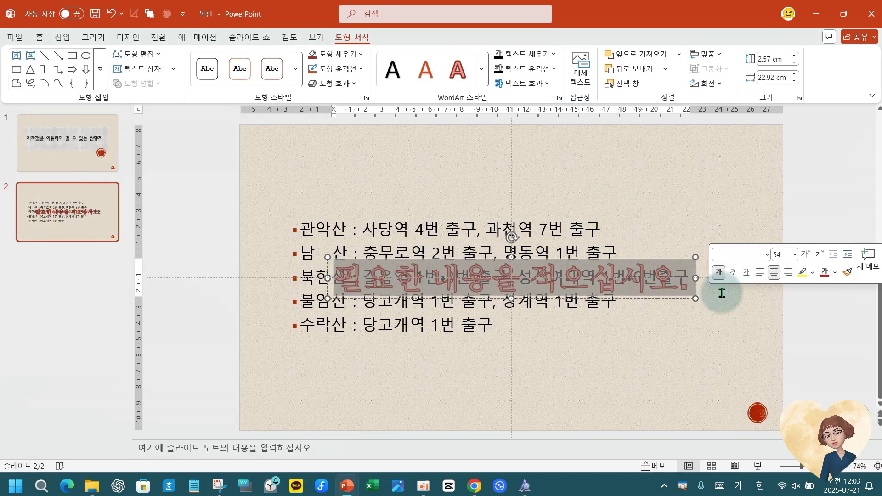
{"action": "type", "text": "4호선"}
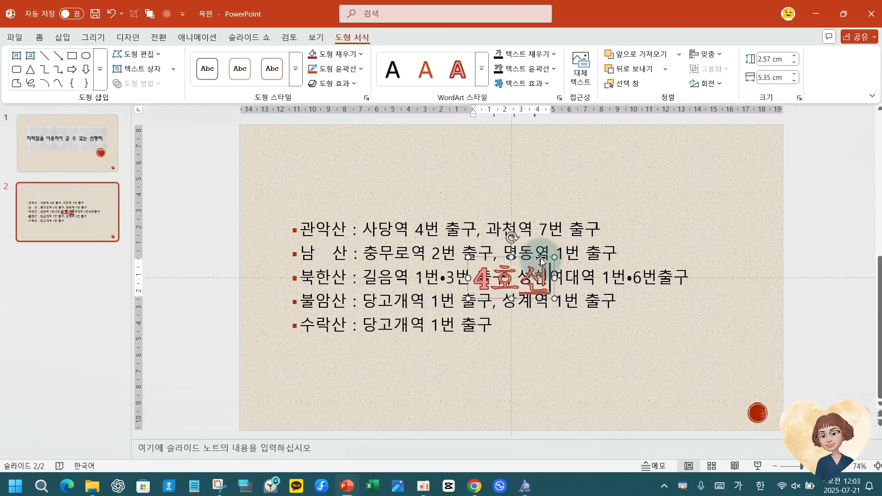
Move the 4호선 WordArt above the bulleted list, in line with the list's left edge, and deselect it.
{"action": "left_click_drag", "start_coordinate": [542, 262], "coordinate": [357, 152]}
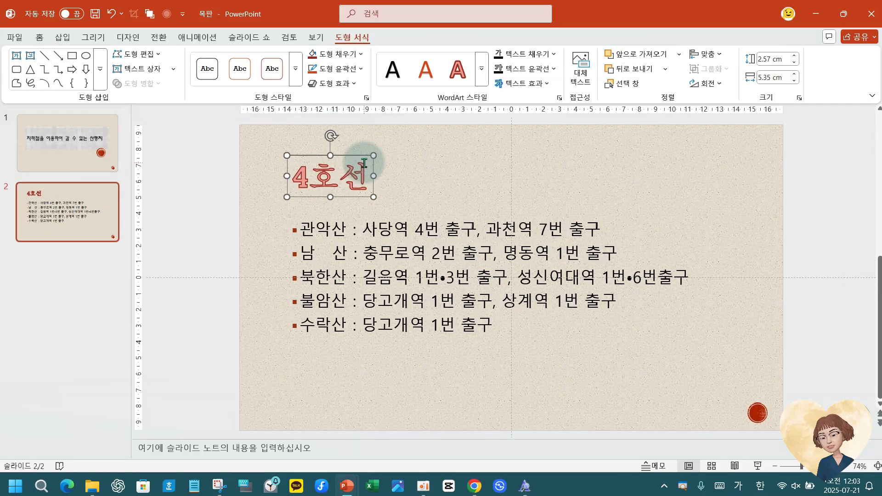
{"action": "left_click", "coordinate": [363, 179]}
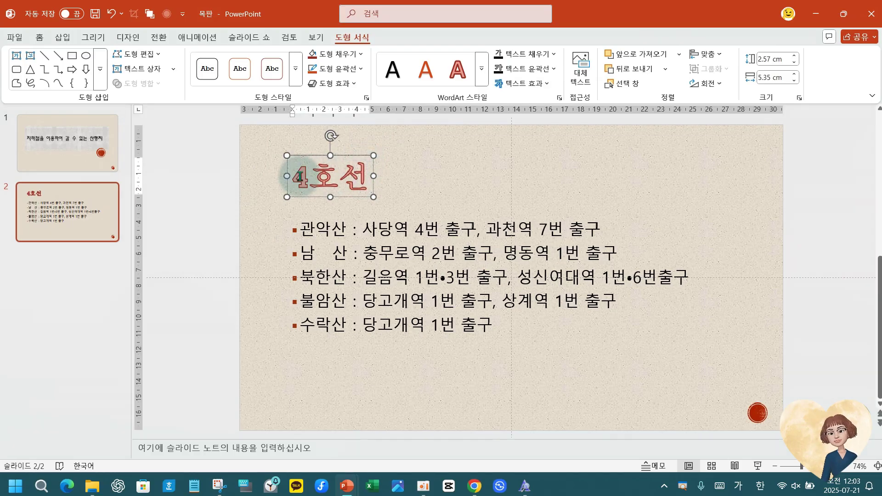
{"action": "left_click", "coordinate": [390, 174]}
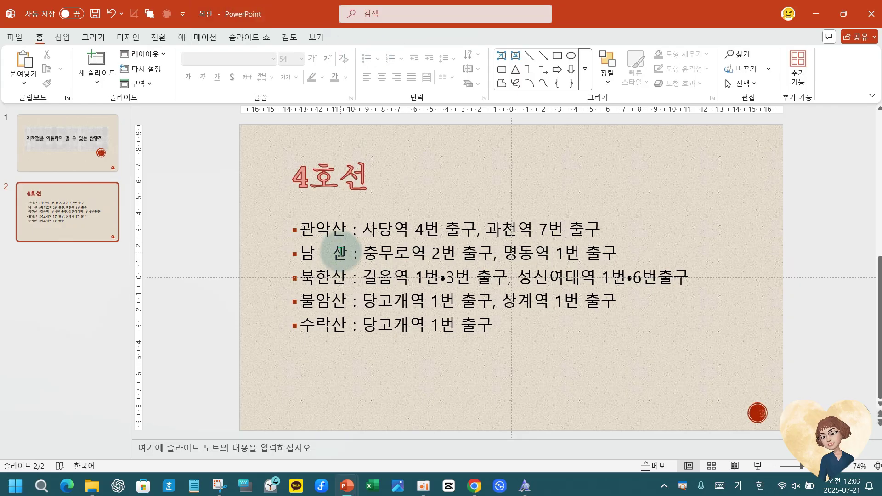
Select the entire 4호선 WordArt box on slide 2 instead of placing the cursor in its text.
{"action": "left_click", "coordinate": [338, 177]}
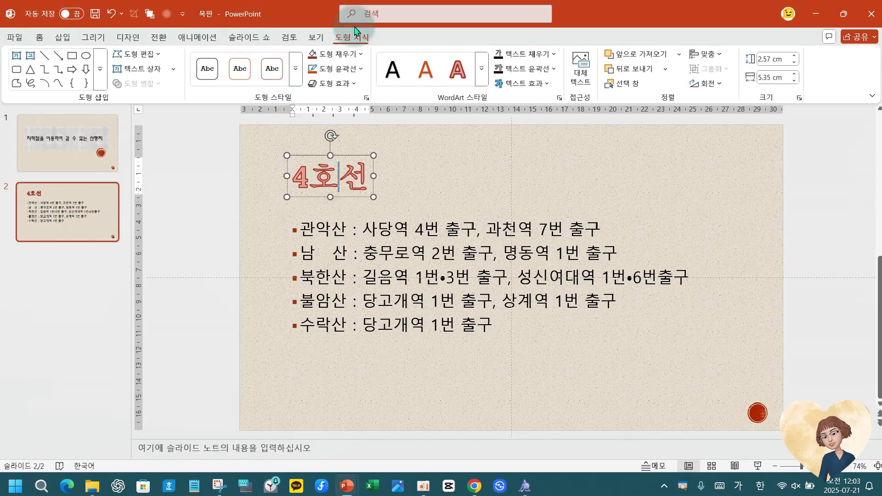
{"action": "left_click", "coordinate": [683, 190]}
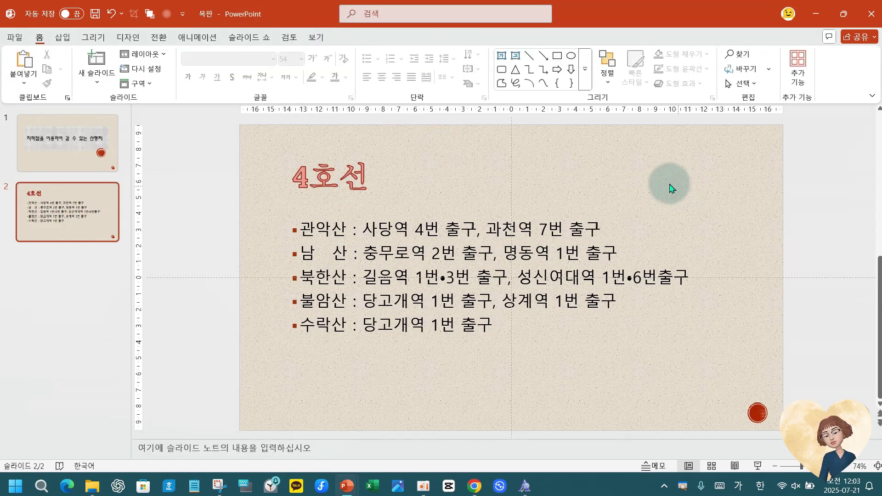
{"action": "left_click", "coordinate": [464, 165]}
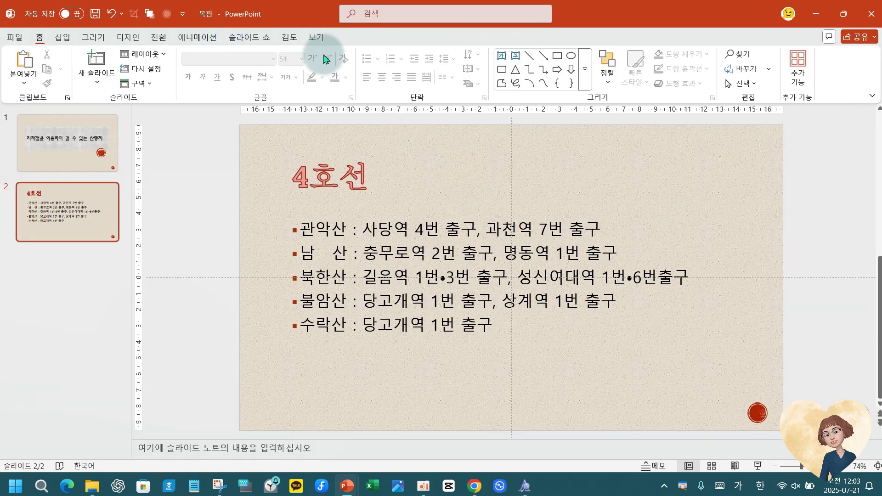
{"action": "left_click", "coordinate": [340, 179]}
{"action": "left_click", "coordinate": [352, 155]}
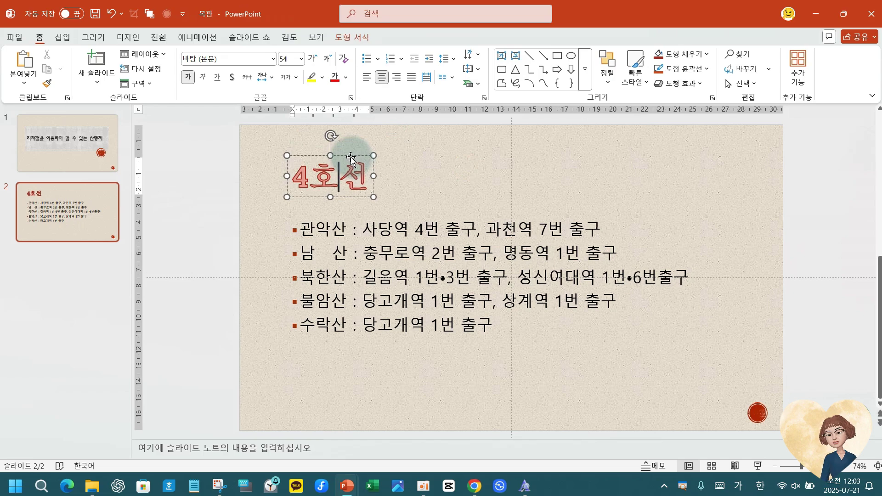
{"action": "left_click", "coordinate": [354, 158]}
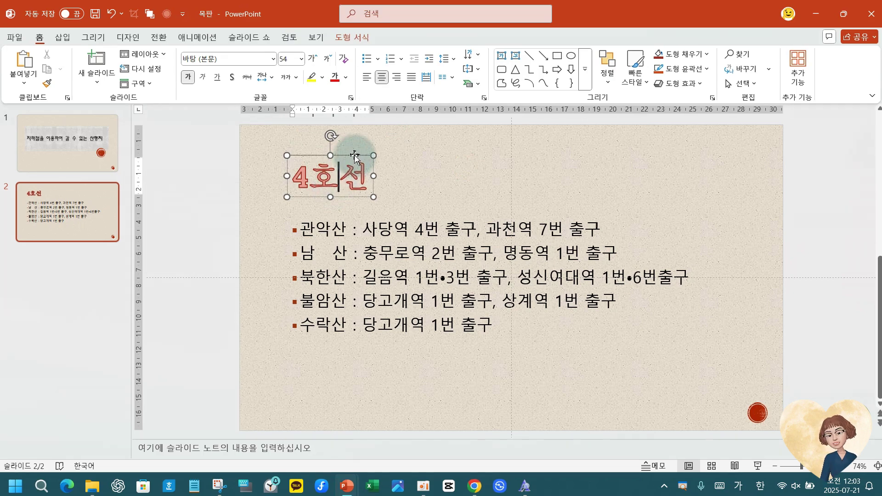
{"action": "left_click", "coordinate": [355, 156]}
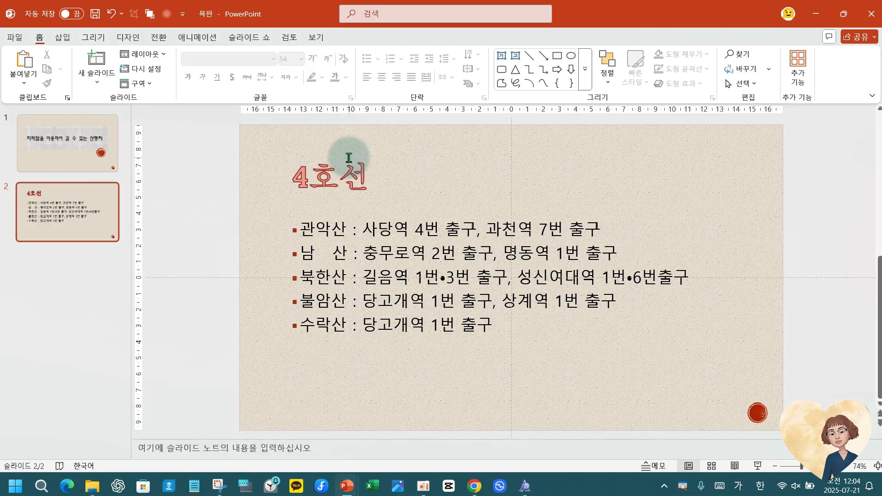
{"action": "left_click", "coordinate": [347, 162]}
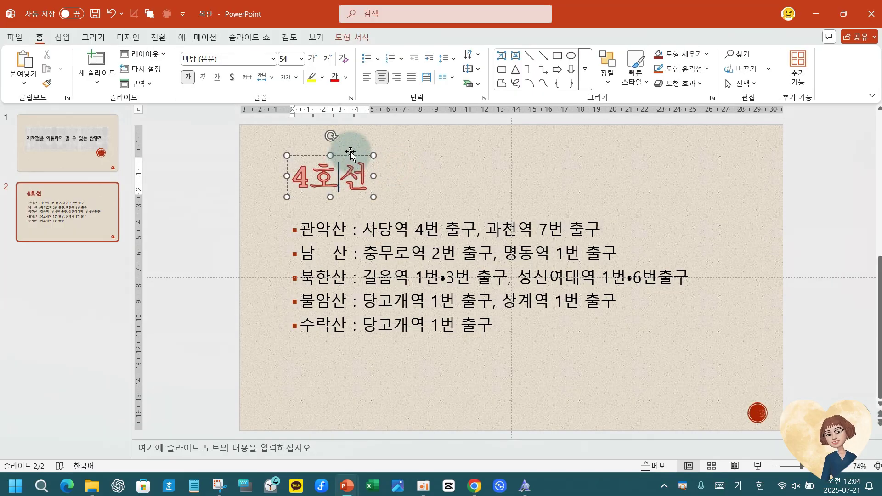
{"action": "left_click", "coordinate": [349, 154]}
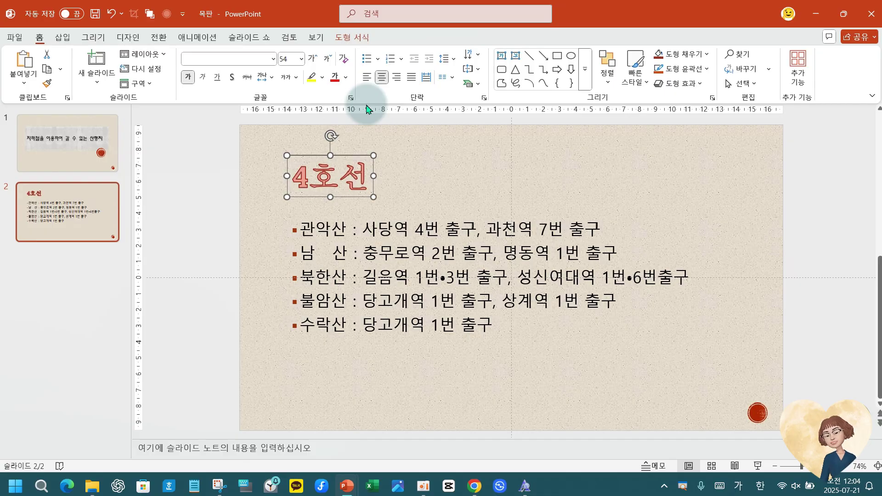
Apply the outer shadow text effect 오프셋: 오른쪽 아래 to the 4호선 WordArt.
{"action": "left_click", "coordinate": [359, 37]}
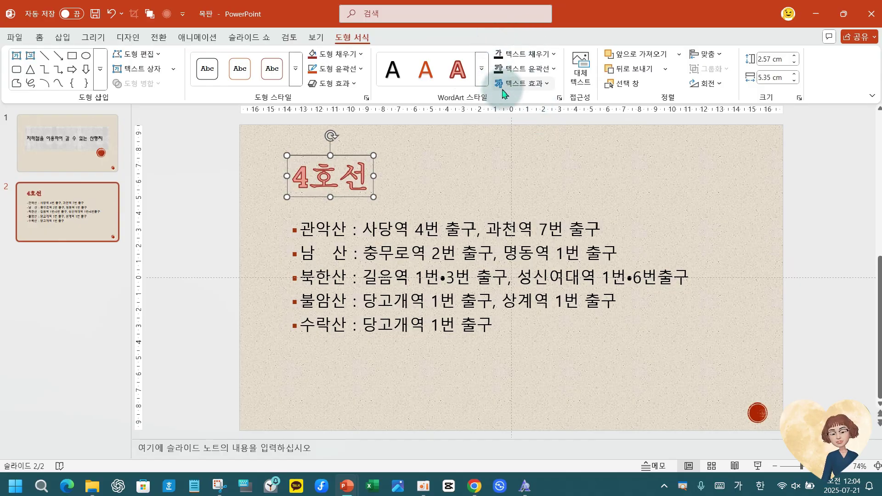
{"action": "left_click", "coordinate": [545, 84]}
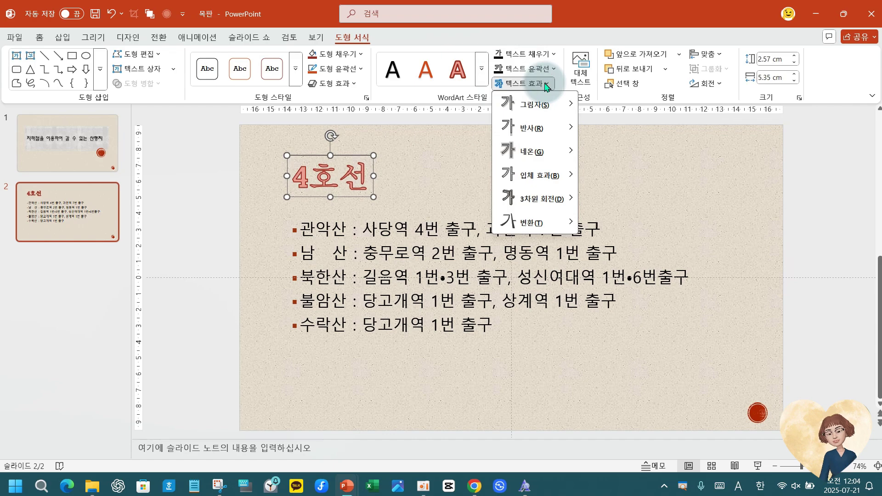
{"action": "mouse_move", "coordinate": [558, 106]}
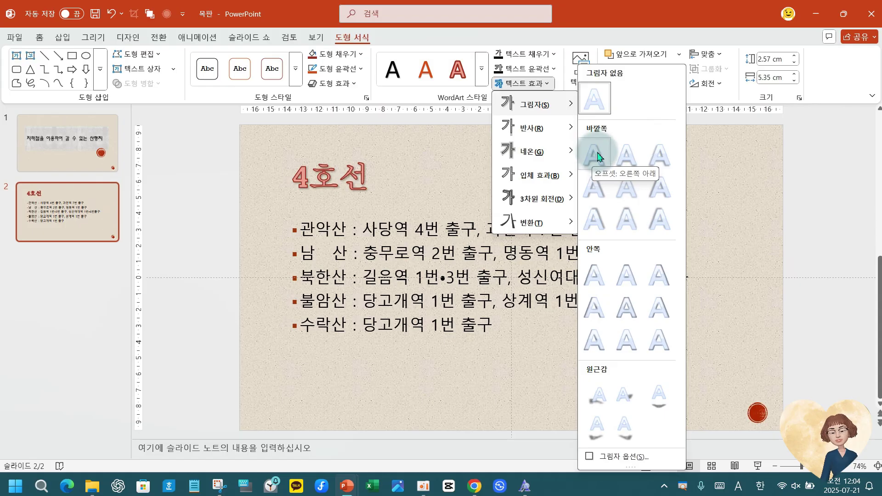
{"action": "left_click", "coordinate": [592, 154]}
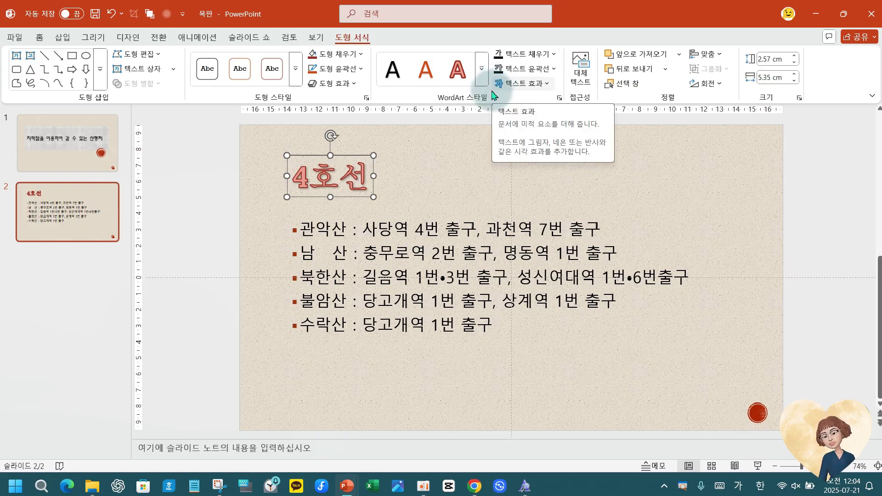
{"action": "left_click", "coordinate": [547, 84]}
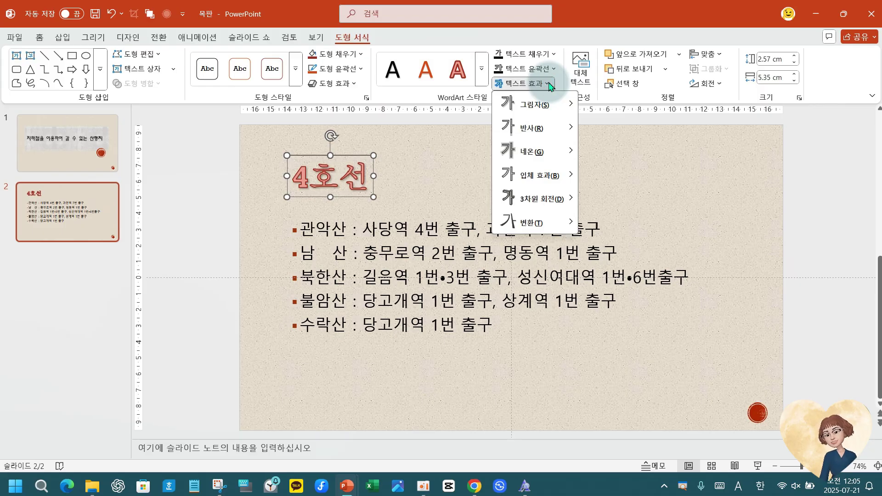
{"action": "mouse_move", "coordinate": [530, 224]}
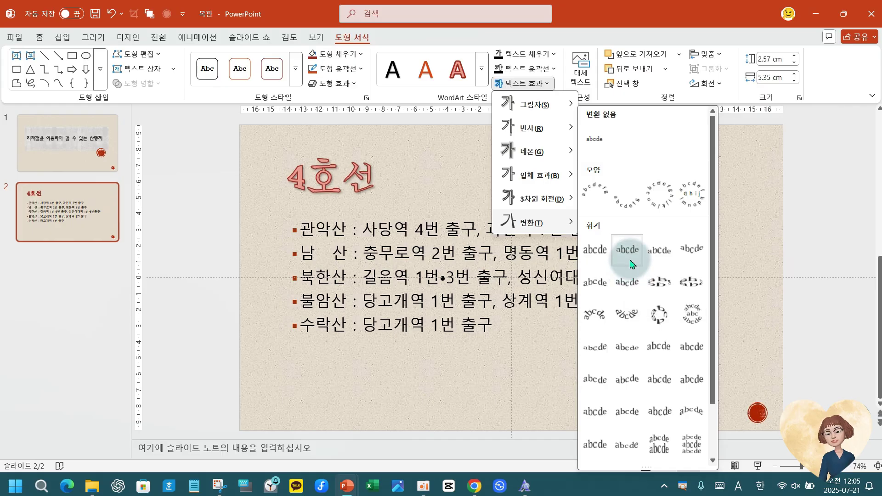
{"action": "left_click", "coordinate": [630, 260]}
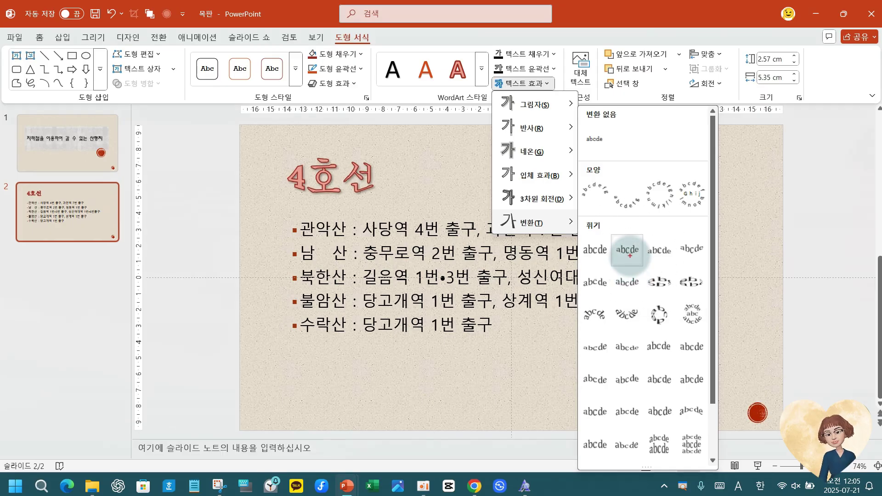
{"action": "left_click_drag", "start_coordinate": [612, 229], "coordinate": [629, 235]}
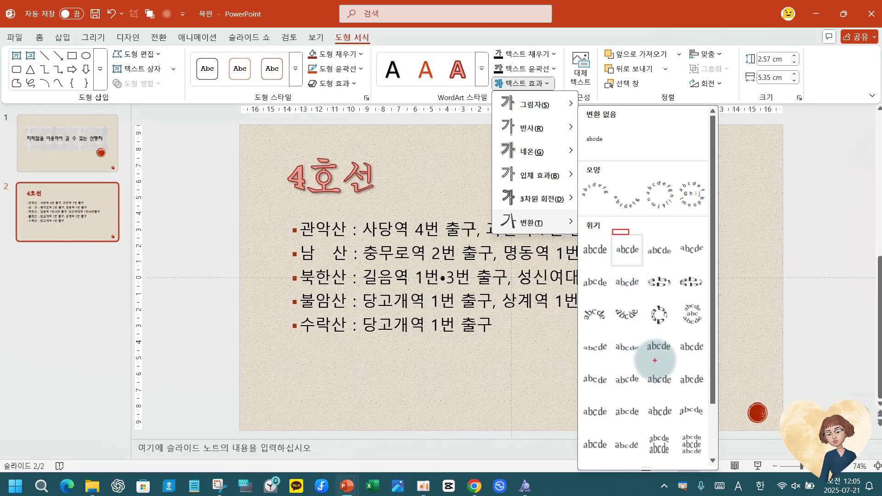
{"action": "left_click_drag", "start_coordinate": [613, 268], "coordinate": [646, 300]}
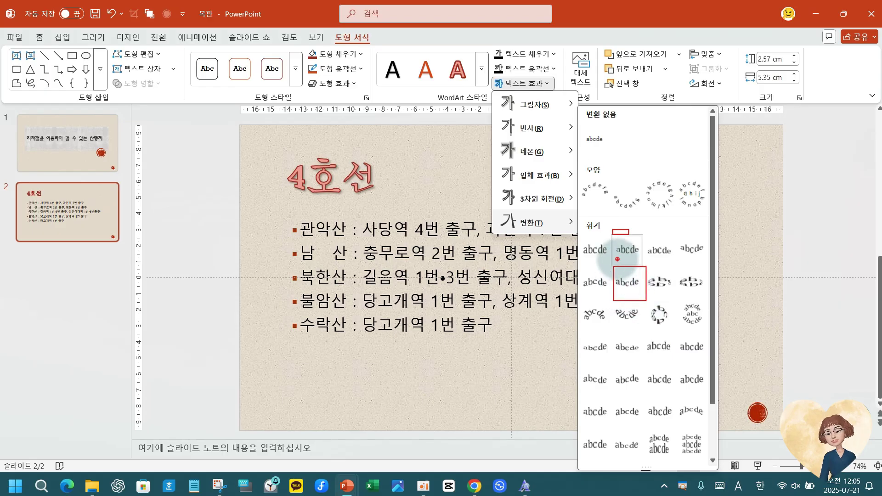
{"action": "mouse_move", "coordinate": [617, 259]}
{"action": "left_mouse_down"}
{"action": "mouse_move", "coordinate": [623, 275]}
{"action": "mouse_move", "coordinate": [635, 254]}
{"action": "left_mouse_up"}
{"action": "mouse_move", "coordinate": [501, 209]}
{"action": "left_mouse_down"}
{"action": "mouse_move", "coordinate": [576, 235]}
{"action": "mouse_move", "coordinate": [578, 179]}
{"action": "left_mouse_up"}
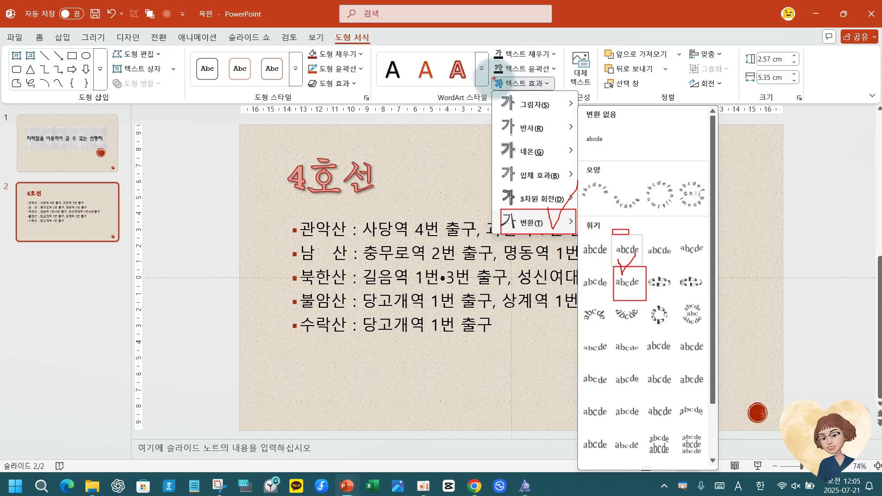
{"action": "mouse_move", "coordinate": [501, 108]}
{"action": "left_mouse_down"}
{"action": "mouse_move", "coordinate": [487, 75]}
{"action": "mouse_move", "coordinate": [509, 104]}
{"action": "mouse_move", "coordinate": [517, 78]}
{"action": "left_mouse_up"}
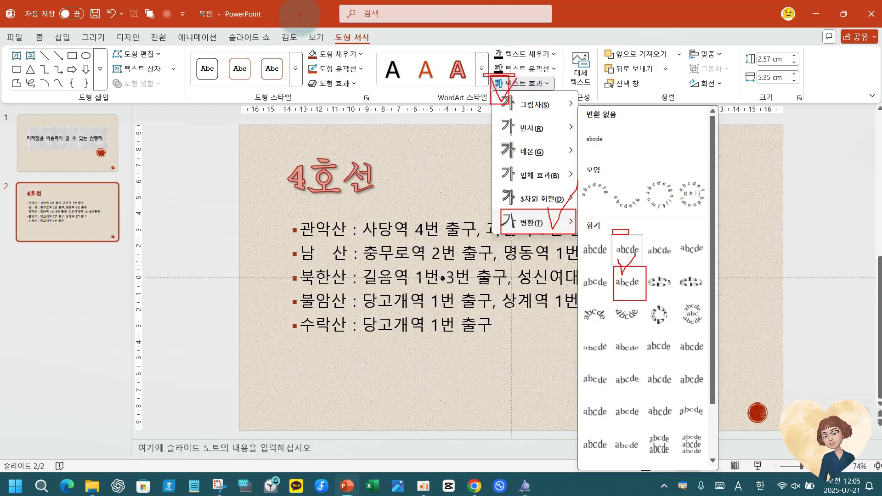
{"action": "mouse_move", "coordinate": [341, 31]}
{"action": "left_mouse_down"}
{"action": "mouse_move", "coordinate": [370, 56]}
{"action": "mouse_move", "coordinate": [377, 51]}
{"action": "left_mouse_up"}
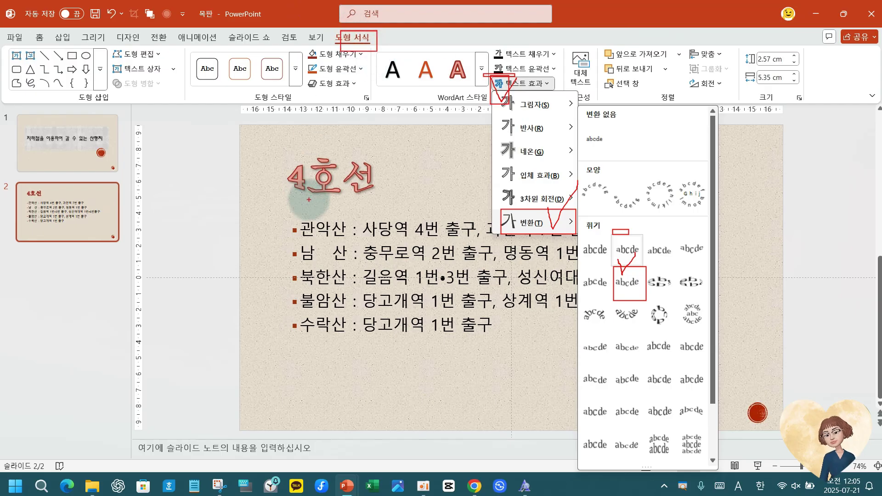
{"action": "mouse_move", "coordinate": [278, 146]}
{"action": "left_mouse_down"}
{"action": "mouse_move", "coordinate": [354, 202]}
{"action": "mouse_move", "coordinate": [389, 198]}
{"action": "left_mouse_up"}
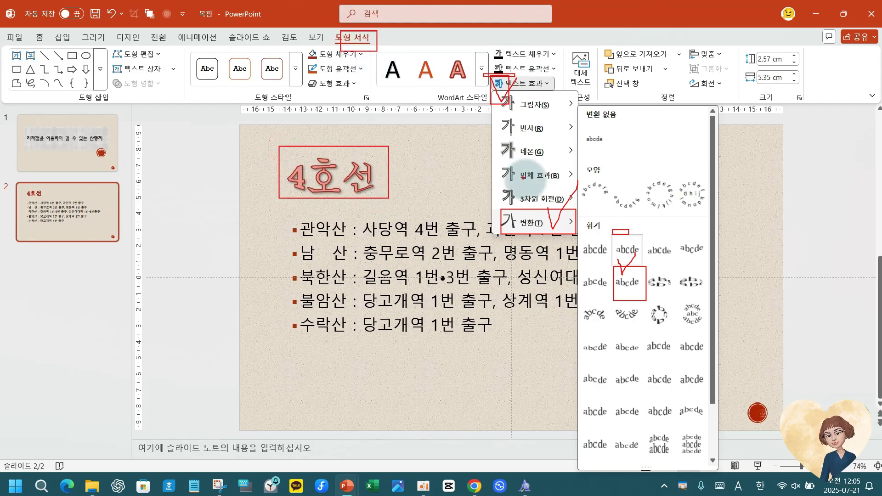
{"action": "key", "text": "Escape"}
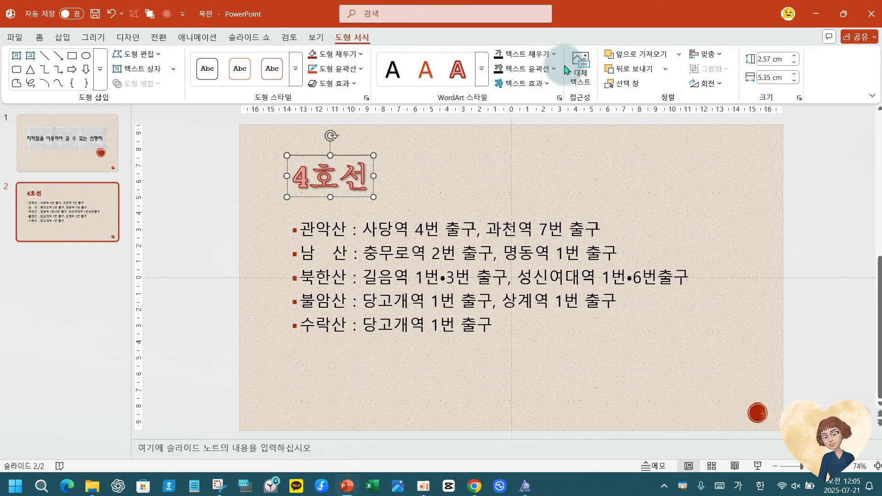
Apply the 변환 text effect in the second row, second column of the 휘기 group to the 4호선 WordArt.
{"action": "left_click", "coordinate": [549, 83]}
{"action": "mouse_move", "coordinate": [557, 225]}
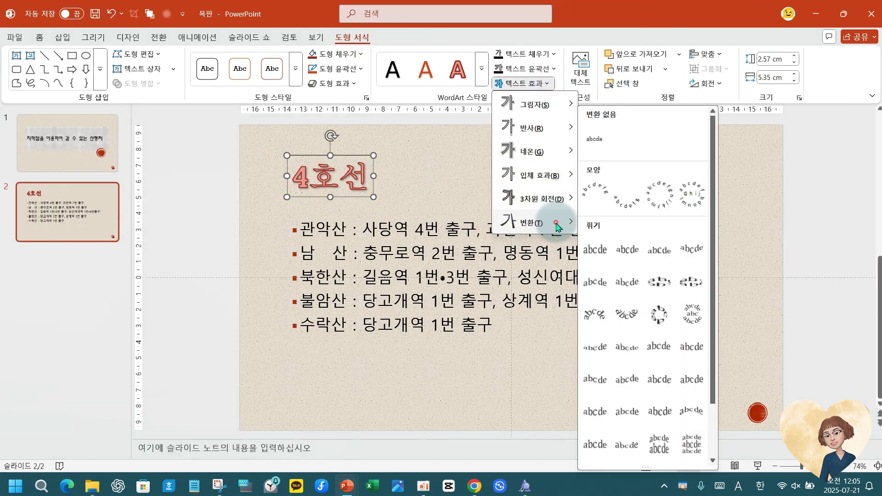
{"action": "left_click", "coordinate": [627, 287]}
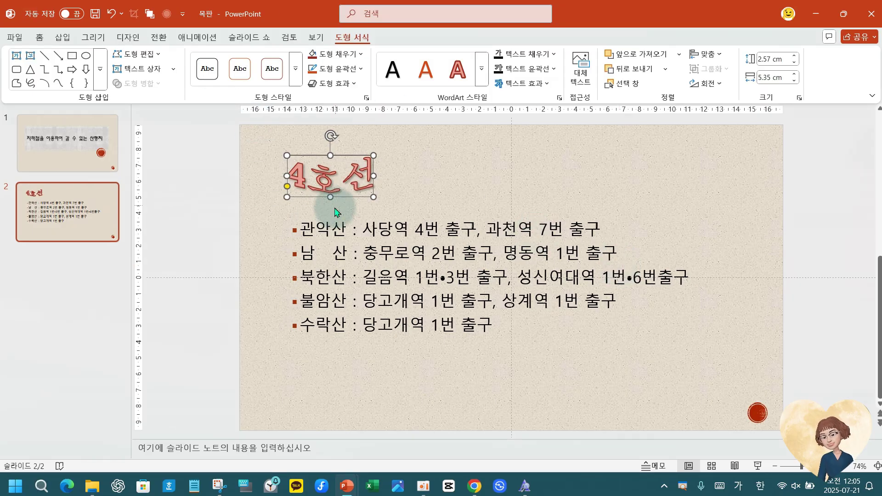
Enlarge the 4호선 WordArt to about 2.83 cm high and 6.67 cm wide, keeping its upper-left corner in place.
{"action": "mouse_move", "coordinate": [361, 154]}
{"action": "left_mouse_down"}
{"action": "mouse_move", "coordinate": [441, 202]}
{"action": "mouse_move", "coordinate": [471, 202]}
{"action": "mouse_move", "coordinate": [355, 142]}
{"action": "mouse_move", "coordinate": [361, 150]}
{"action": "left_mouse_up"}
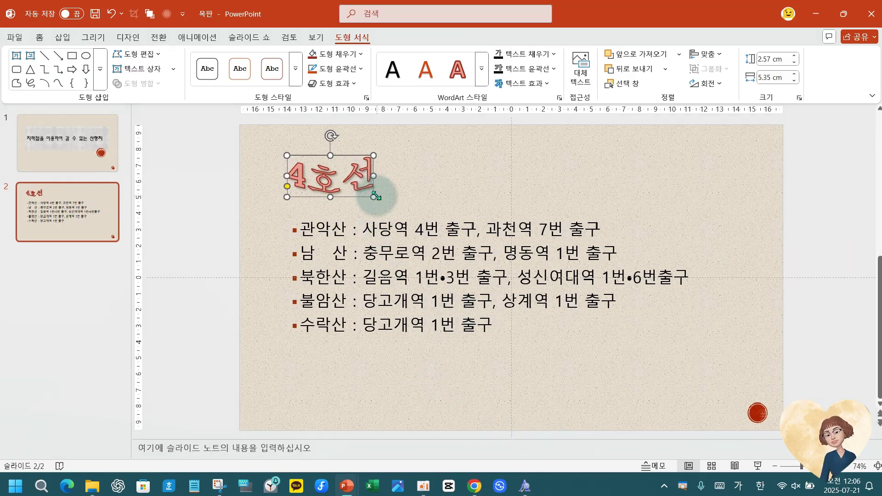
{"action": "left_click_drag", "start_coordinate": [376, 197], "coordinate": [392, 200]}
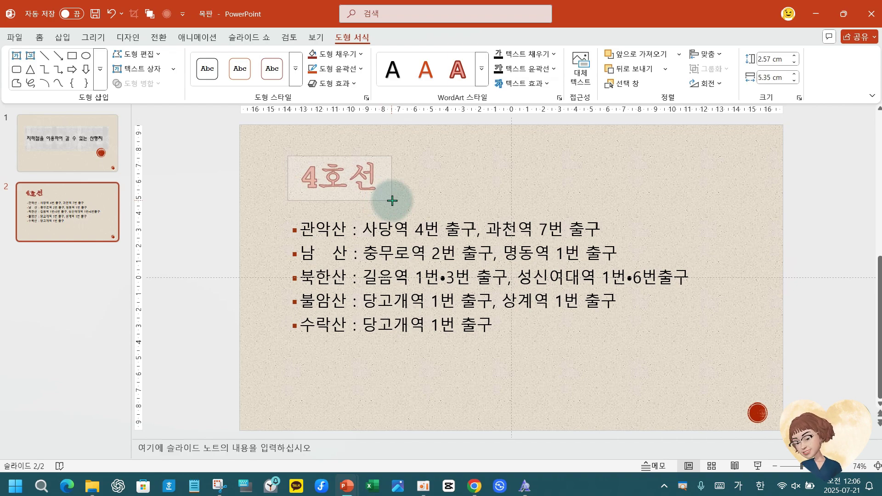
{"action": "left_click_drag", "start_coordinate": [391, 201], "coordinate": [395, 201]}
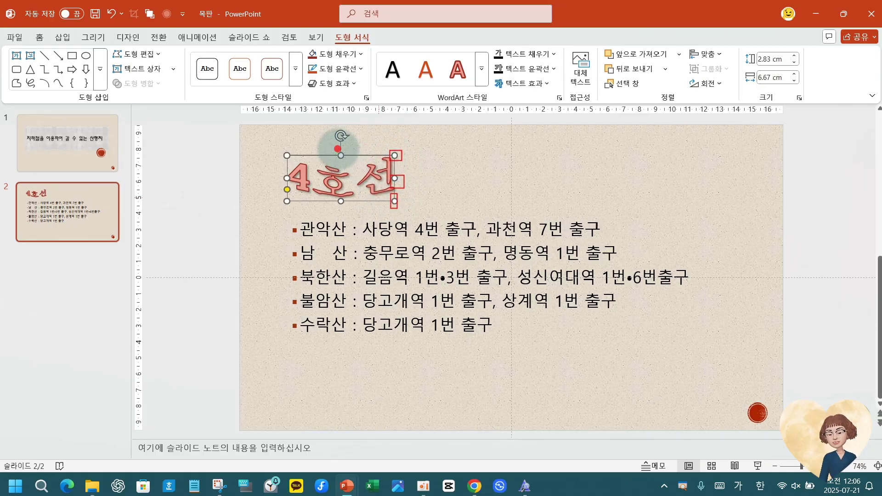
{"action": "left_click", "coordinate": [279, 197]}
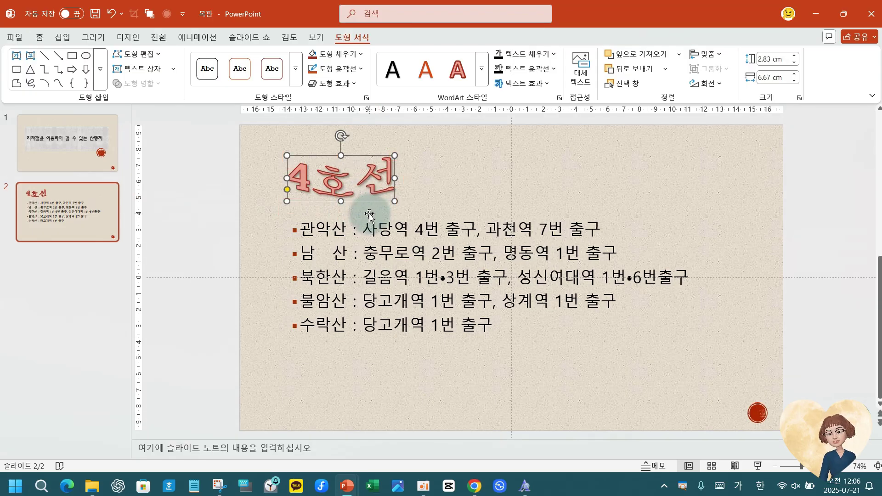
Add a new slide after slide 2 and set its layout to 빈 화면.
{"action": "left_click", "coordinate": [98, 212]}
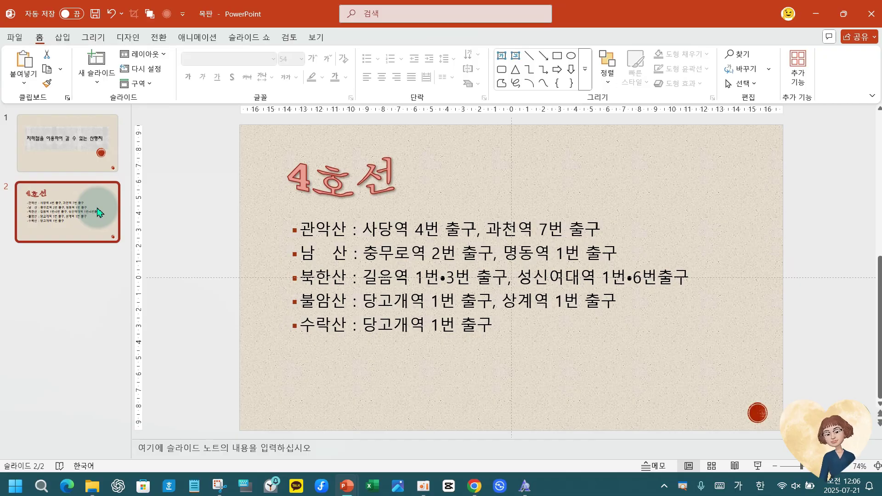
{"action": "key", "text": "Return"}
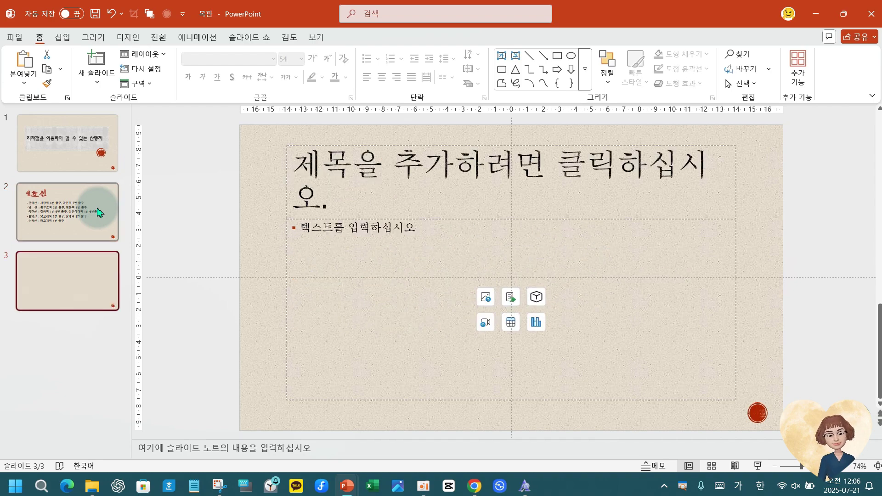
{"action": "left_click", "coordinate": [164, 58]}
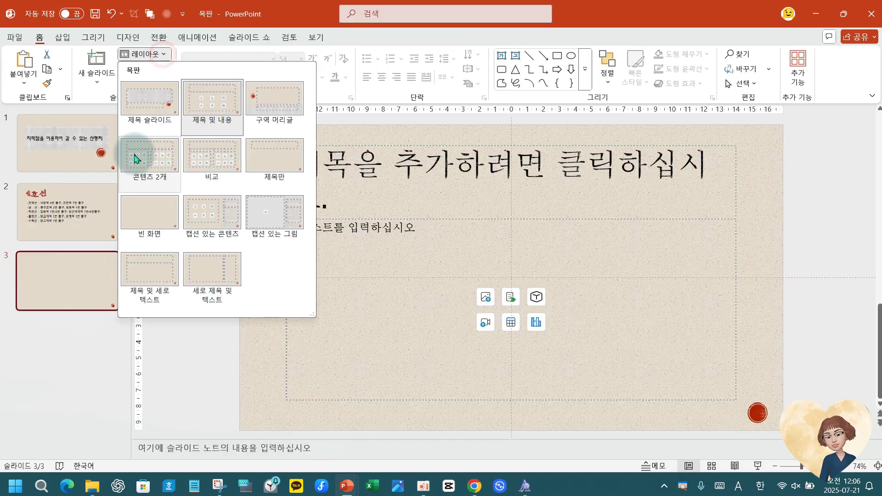
{"action": "left_click", "coordinate": [147, 222]}
Copy the 4호선 WordArt from slide 2 and paste it onto the blank slide 3.
{"action": "left_click", "coordinate": [69, 213]}
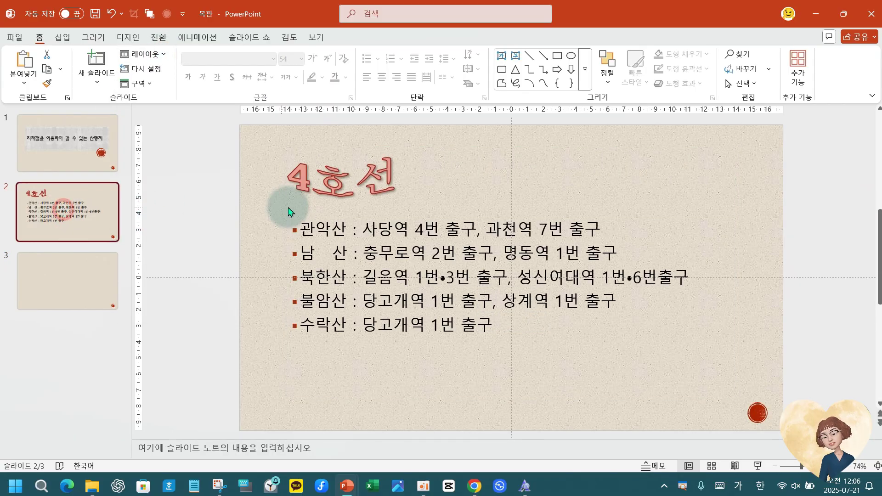
{"action": "left_click", "coordinate": [310, 182]}
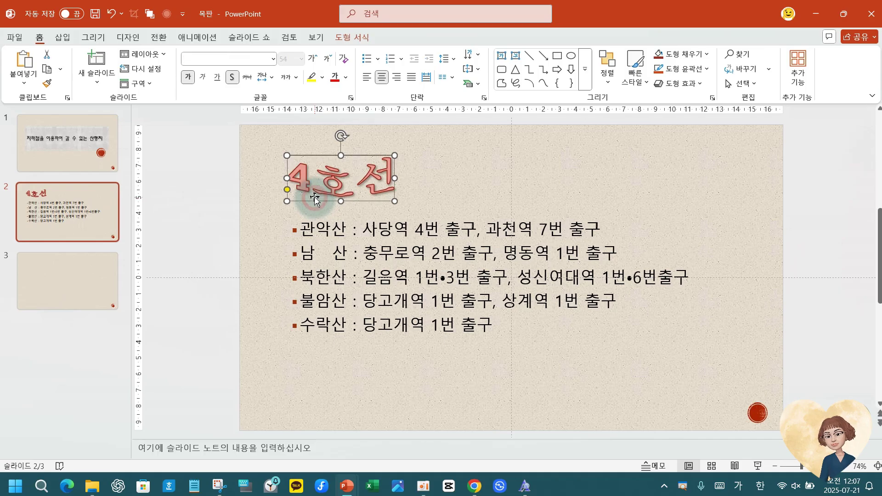
{"action": "left_click", "coordinate": [51, 279]}
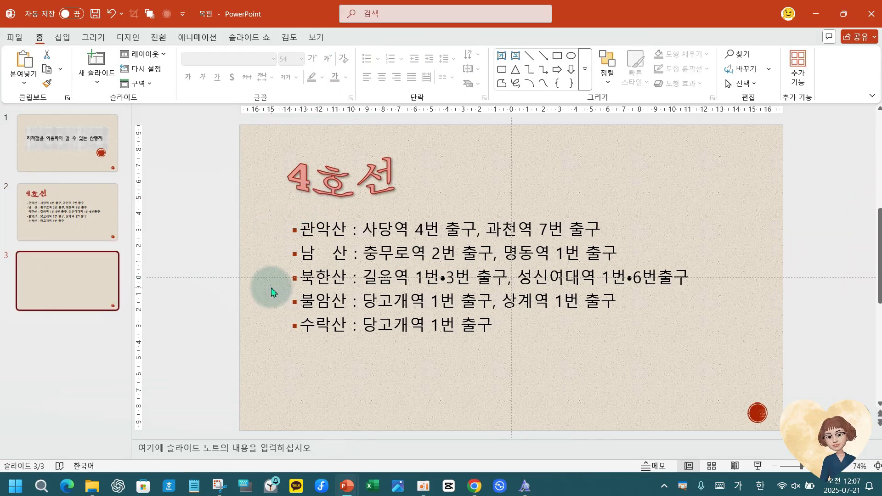
{"action": "left_click", "coordinate": [50, 280]}
{"action": "key", "text": "ctrl+v"}
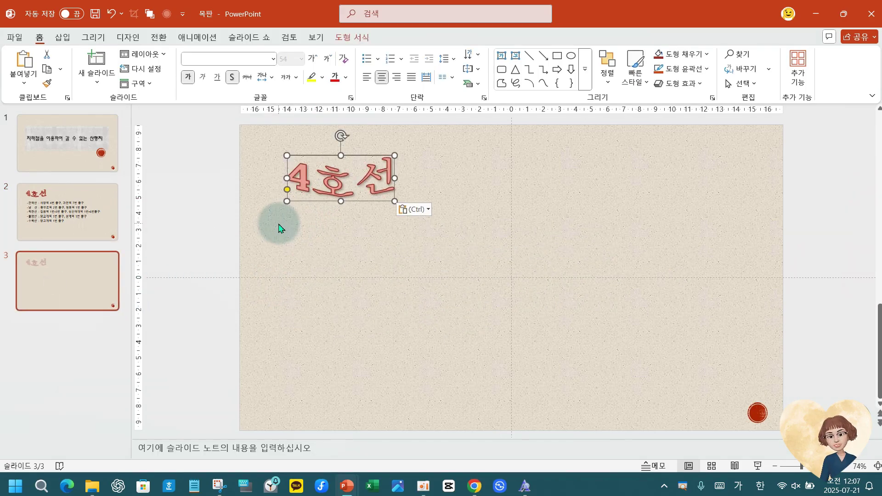
Draw a rounded rectangle about 4.62 cm high and 5.51 cm wide near the center of slide 3, beside the 4호선 WordArt.
{"action": "left_click", "coordinate": [309, 268]}
{"action": "left_click", "coordinate": [501, 69]}
{"action": "left_click_drag", "start_coordinate": [466, 192], "coordinate": [556, 267]}
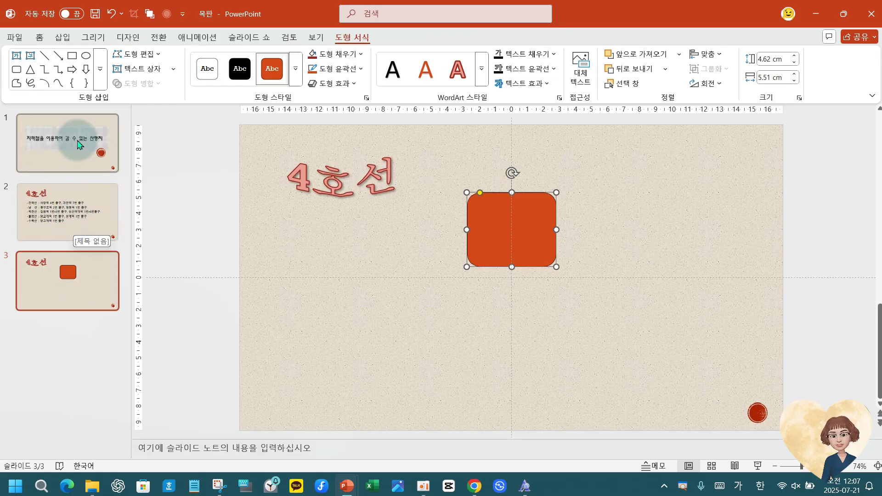
{"action": "left_click", "coordinate": [349, 195]}
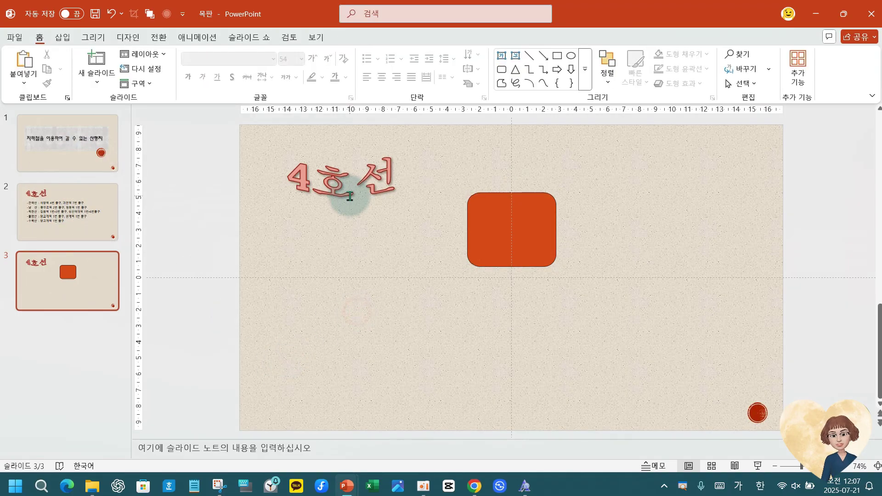
{"action": "left_click", "coordinate": [531, 266]}
{"action": "left_click", "coordinate": [385, 334]}
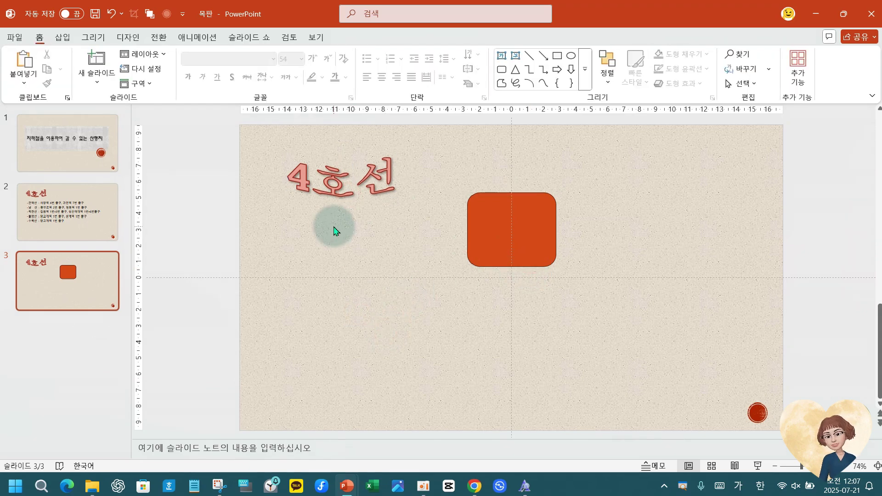
{"action": "left_click", "coordinate": [327, 202]}
{"action": "left_click", "coordinate": [362, 262]}
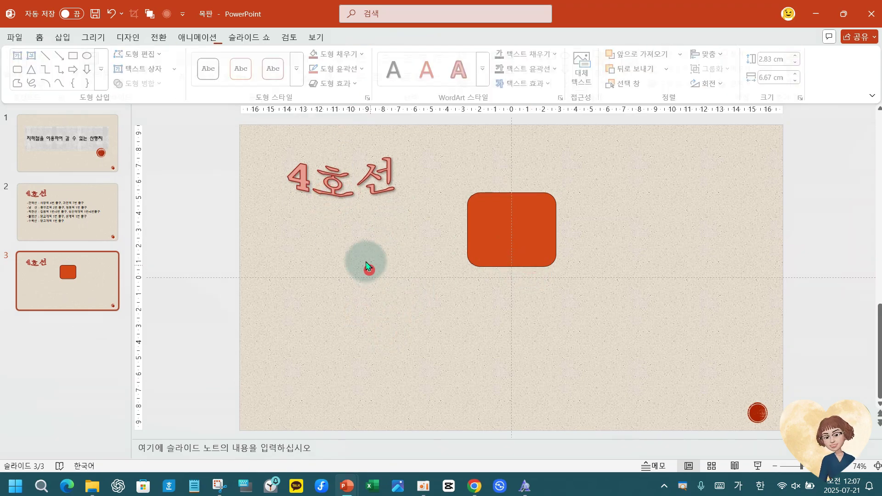
Insert the 1H5Ib QR code picture from the 사진 folder and place it below the 4호선 WordArt.
{"action": "left_click", "coordinate": [62, 38]}
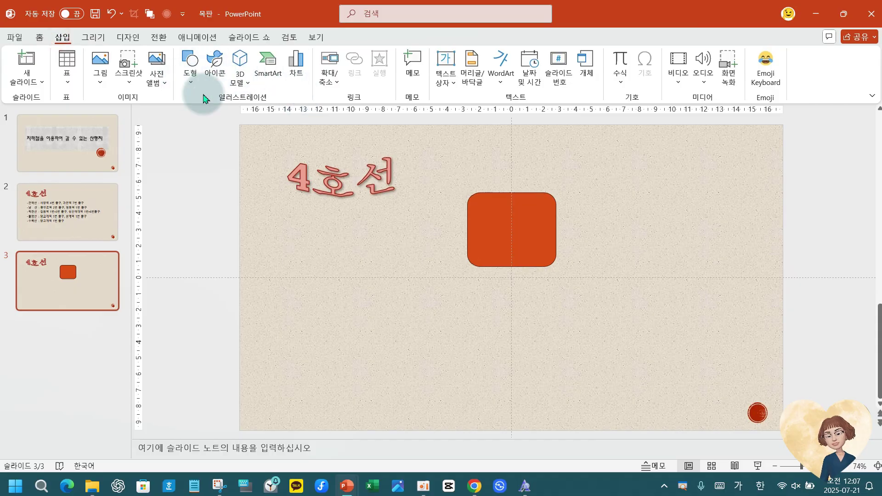
{"action": "left_click", "coordinate": [99, 64]}
{"action": "left_click", "coordinate": [124, 116]}
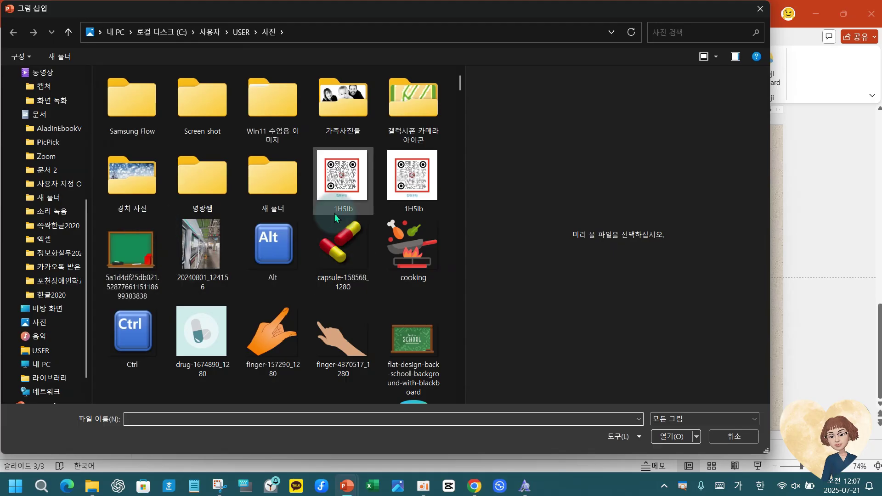
{"action": "left_click", "coordinate": [337, 209]}
{"action": "left_click", "coordinate": [672, 437]}
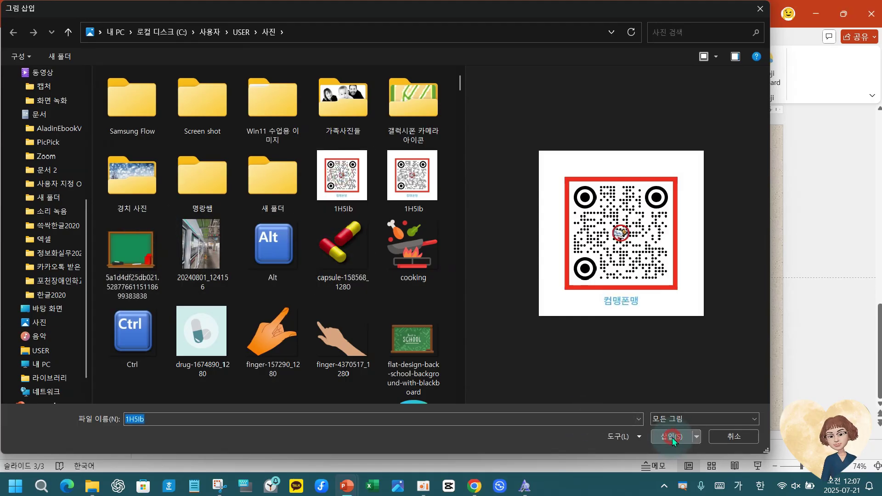
{"action": "left_click_drag", "start_coordinate": [516, 313], "coordinate": [346, 347]}
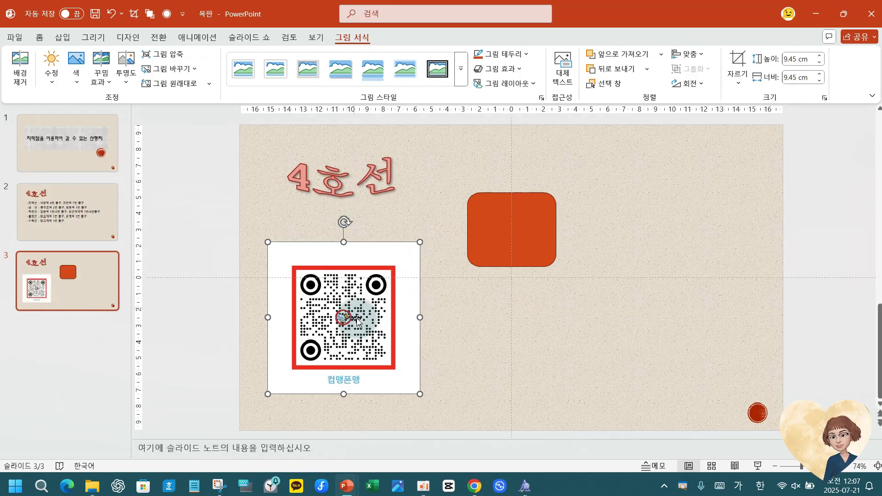
Select the 4호선 WordArt and the QR code picture together, and clear the selection.
{"action": "left_click", "coordinate": [489, 257]}
{"action": "left_click", "coordinate": [354, 188]}
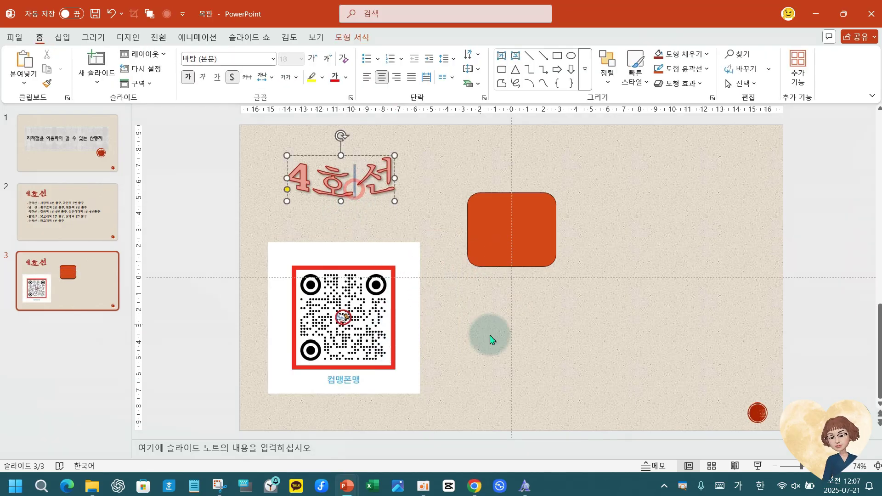
{"action": "left_click", "coordinate": [374, 265], "text": "shift"}
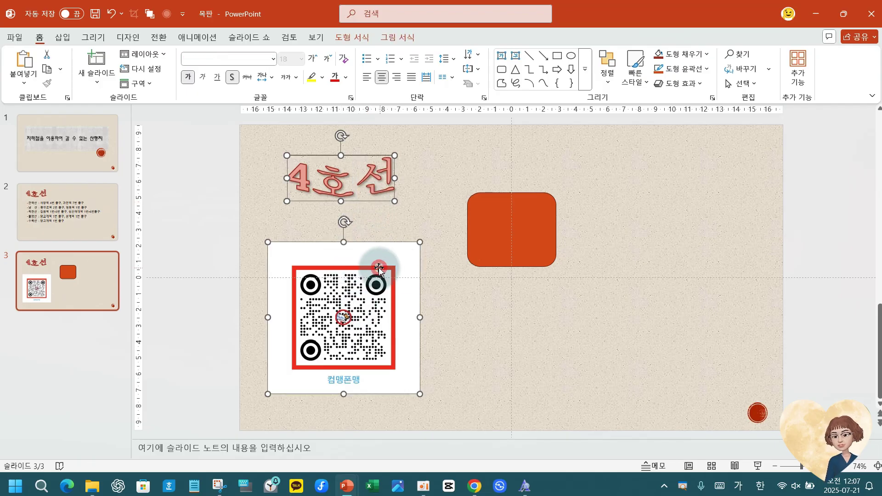
{"action": "left_click", "coordinate": [526, 339]}
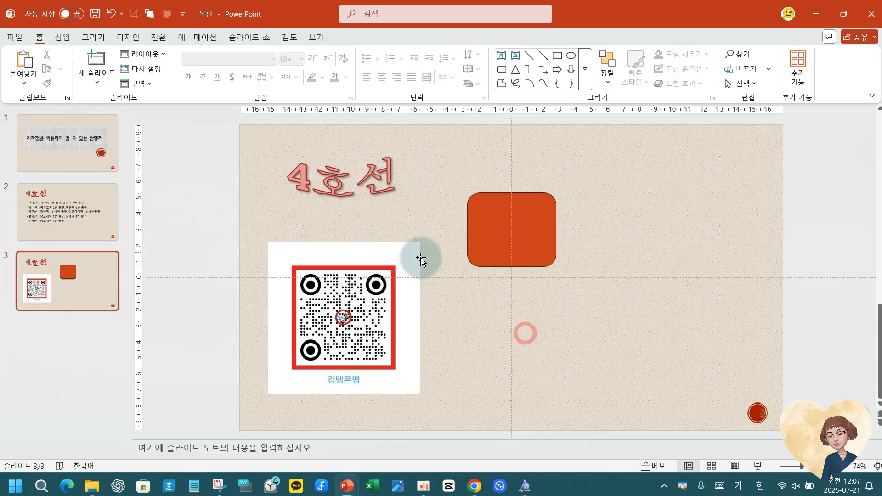
Select the WordArt, the QR code picture and the rounded rectangle together, and clear the selection.
{"action": "left_click", "coordinate": [347, 202]}
{"action": "left_click", "coordinate": [393, 293], "text": "shift"}
{"action": "left_click", "coordinate": [505, 251], "text": "shift"}
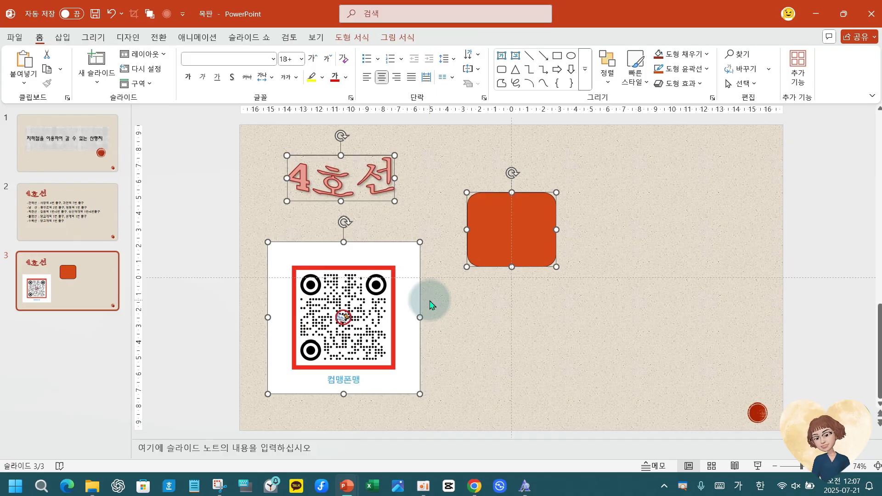
{"action": "left_click", "coordinate": [560, 379]}
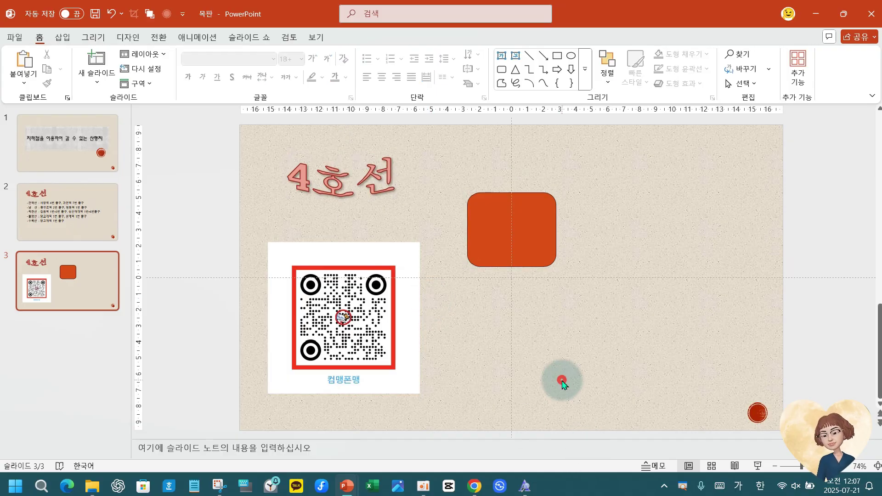